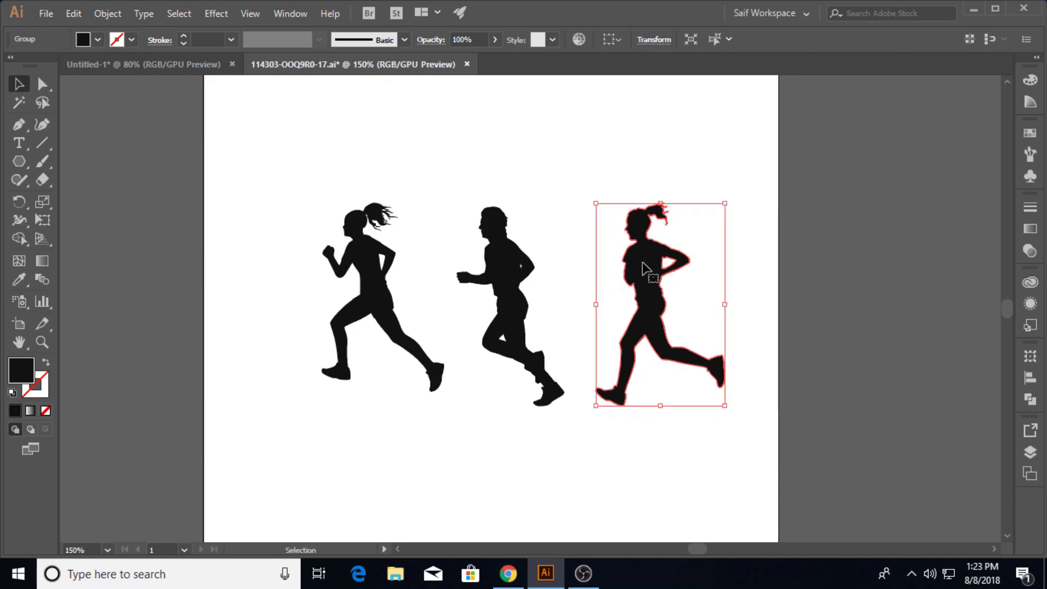
Copy the selected ponytailed runner silhouette and paste it into the Untitled-1 document with the hexagon
{"action": "left_click", "coordinate": [69, 15]}
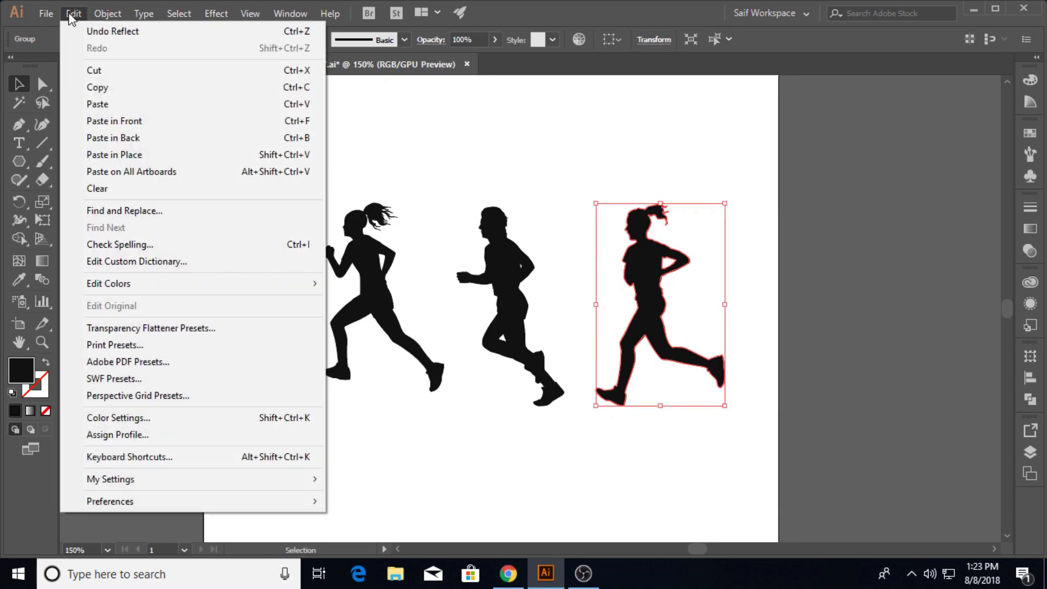
{"action": "left_click", "coordinate": [108, 88]}
{"action": "left_click", "coordinate": [129, 63]}
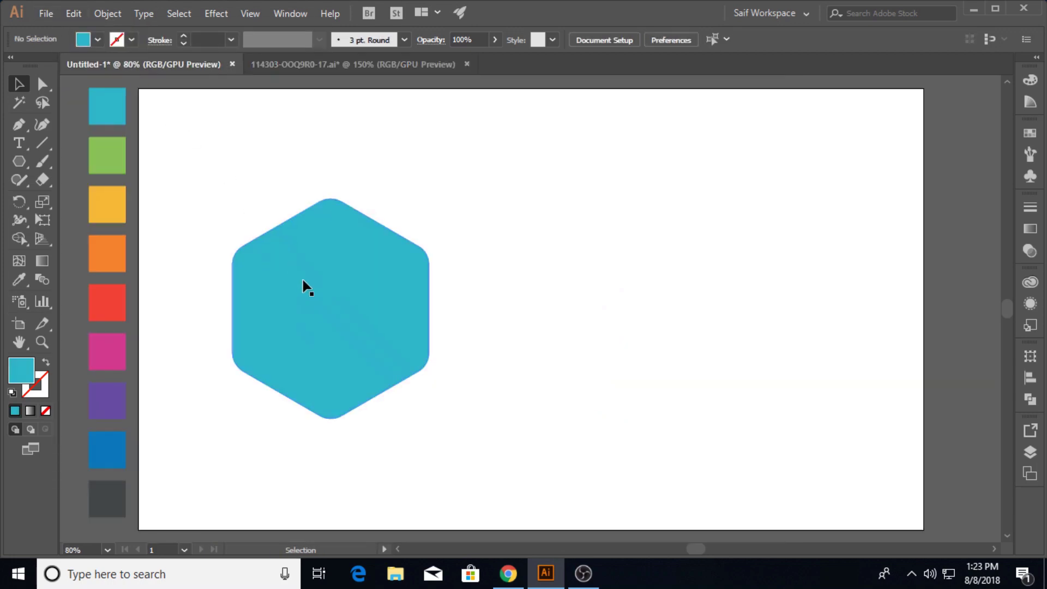
{"action": "key", "text": "ctrl+v"}
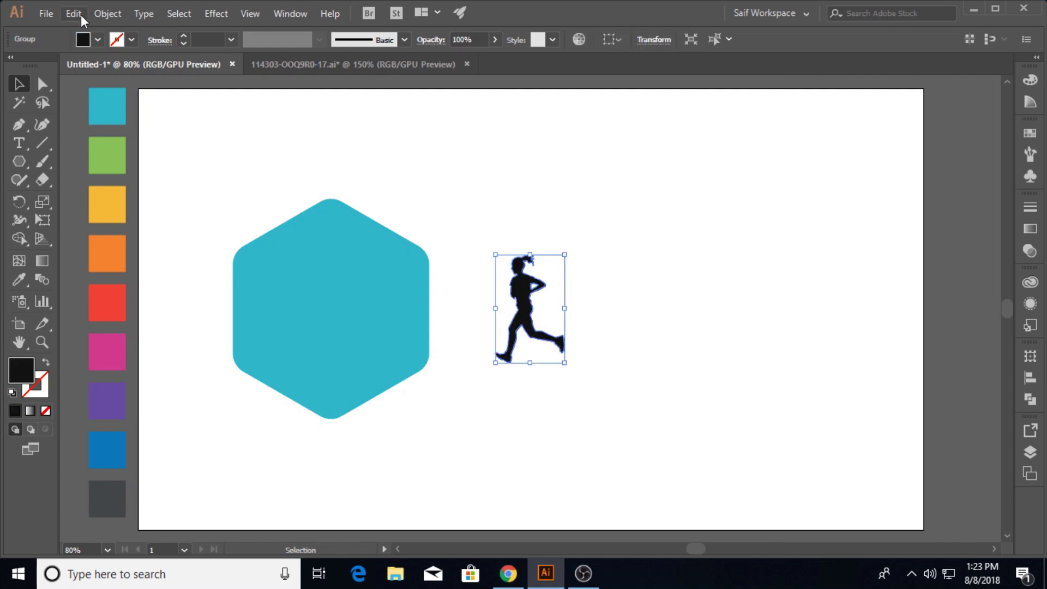
{"action": "left_click", "coordinate": [76, 15]}
{"action": "left_click", "coordinate": [572, 278]}
Move the runner onto the teal hexagon and enlarge it so its feet extend past the hexagon's lower edges
{"action": "left_click_drag", "start_coordinate": [511, 292], "coordinate": [344, 302]}
{"action": "left_click_drag", "start_coordinate": [378, 375], "coordinate": [425, 432]}
{"action": "left_click", "coordinate": [498, 277]}
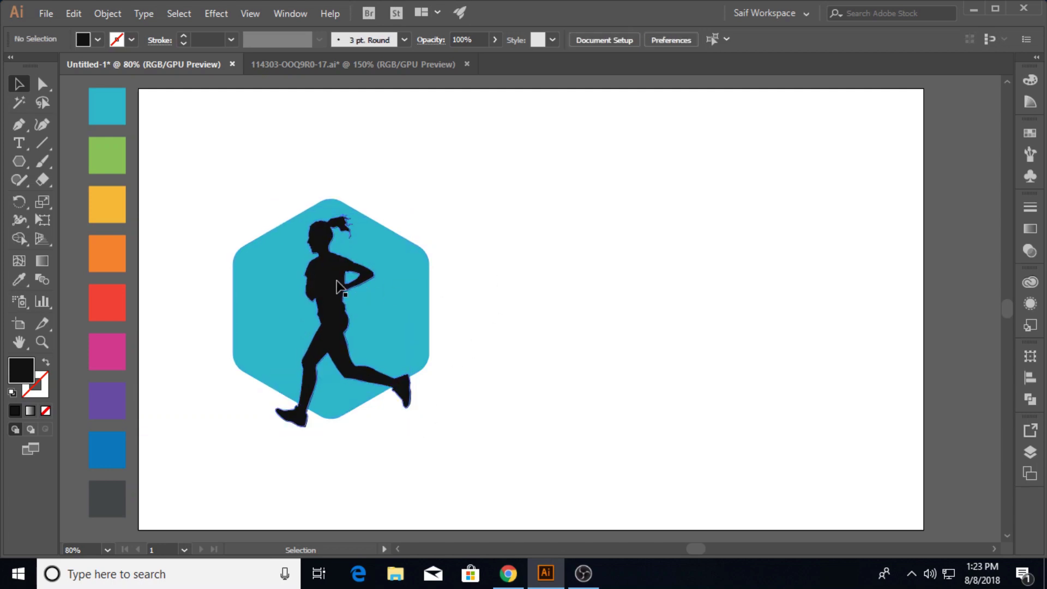
{"action": "left_click_drag", "start_coordinate": [337, 285], "coordinate": [337, 293]}
{"action": "left_click", "coordinate": [471, 246]}
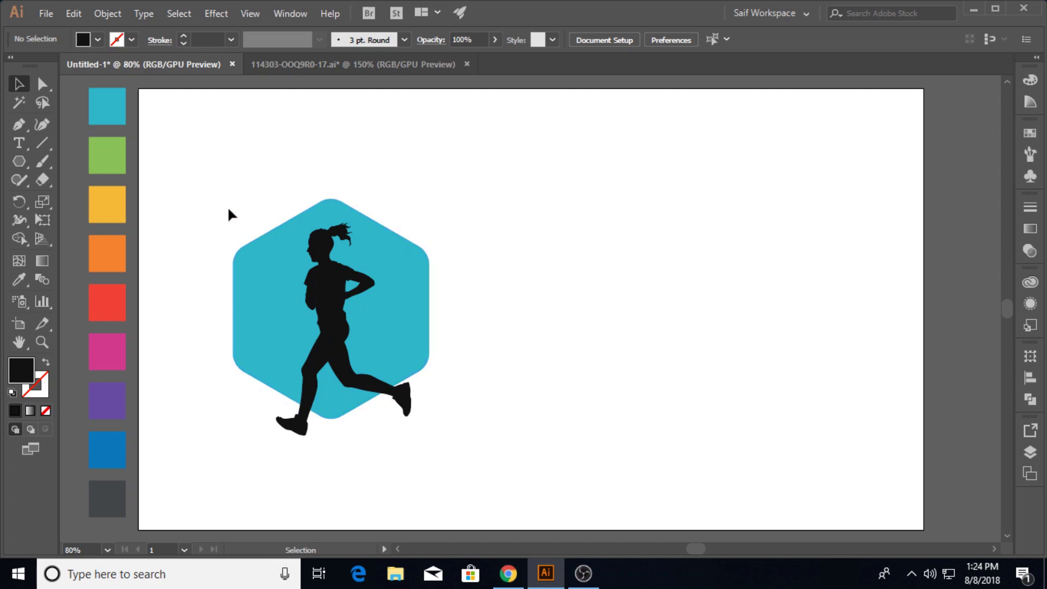
Duplicate the hexagon and runner together into the empty area to the right of the originals
{"action": "left_click", "coordinate": [264, 278]}
{"action": "left_click", "coordinate": [238, 173]}
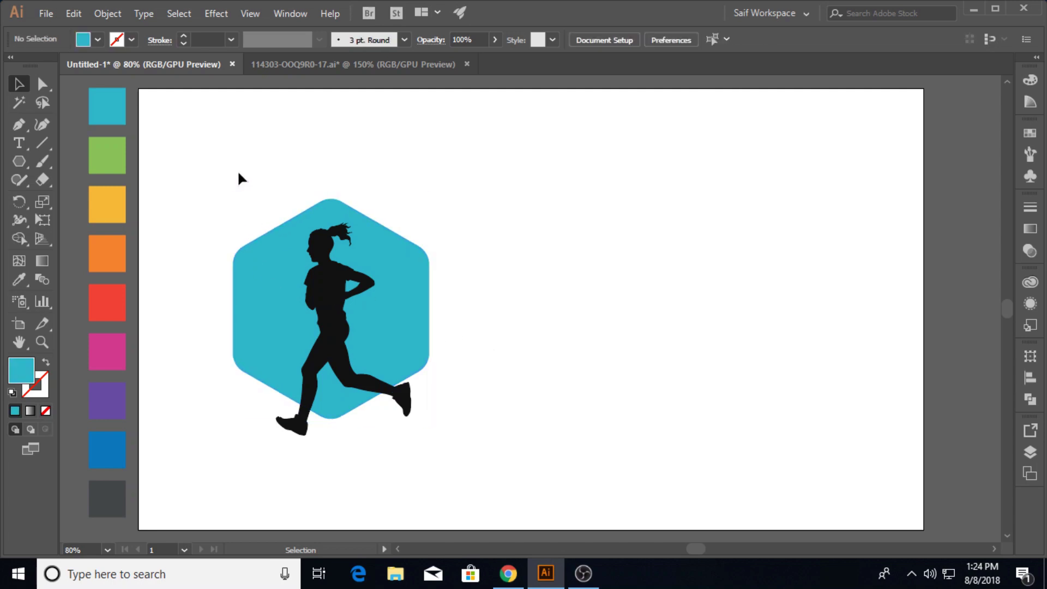
{"action": "left_click_drag", "start_coordinate": [238, 173], "coordinate": [305, 237]}
{"action": "left_click_drag", "start_coordinate": [378, 311], "coordinate": [694, 314]}
Subtract the runner from the duplicated hexagon with the Minus Front shape mode
{"action": "left_click_drag", "start_coordinate": [518, 197], "coordinate": [754, 307]}
{"action": "left_click", "coordinate": [1030, 400]}
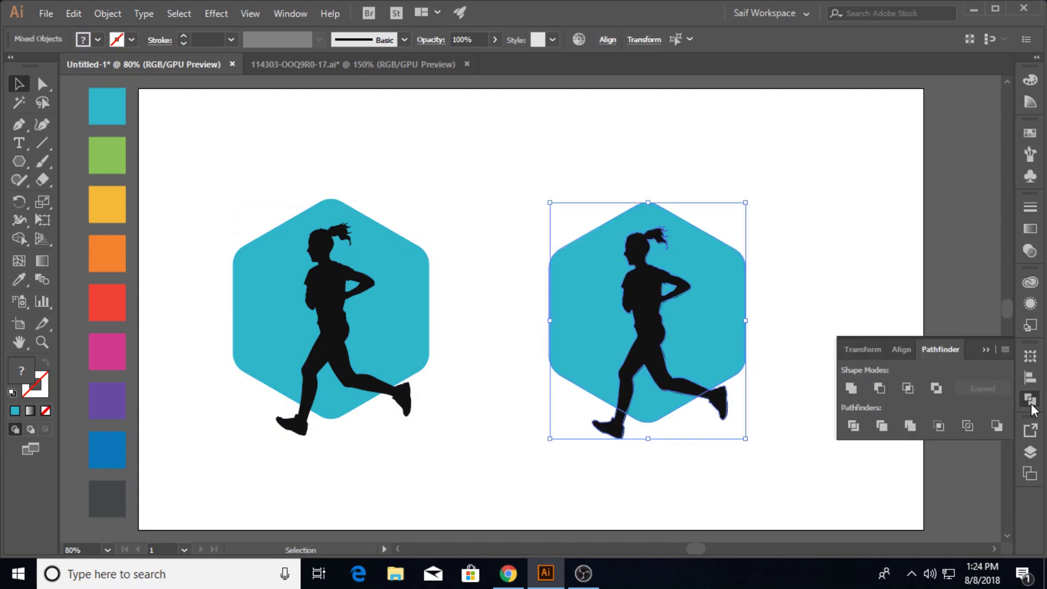
{"action": "left_click", "coordinate": [879, 389]}
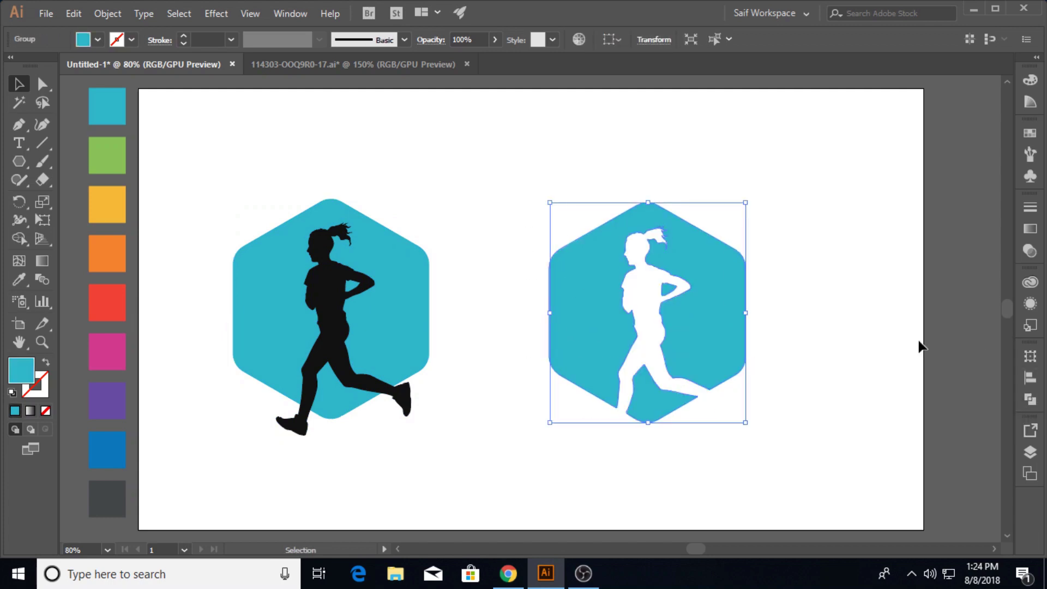
{"action": "left_click", "coordinate": [806, 330]}
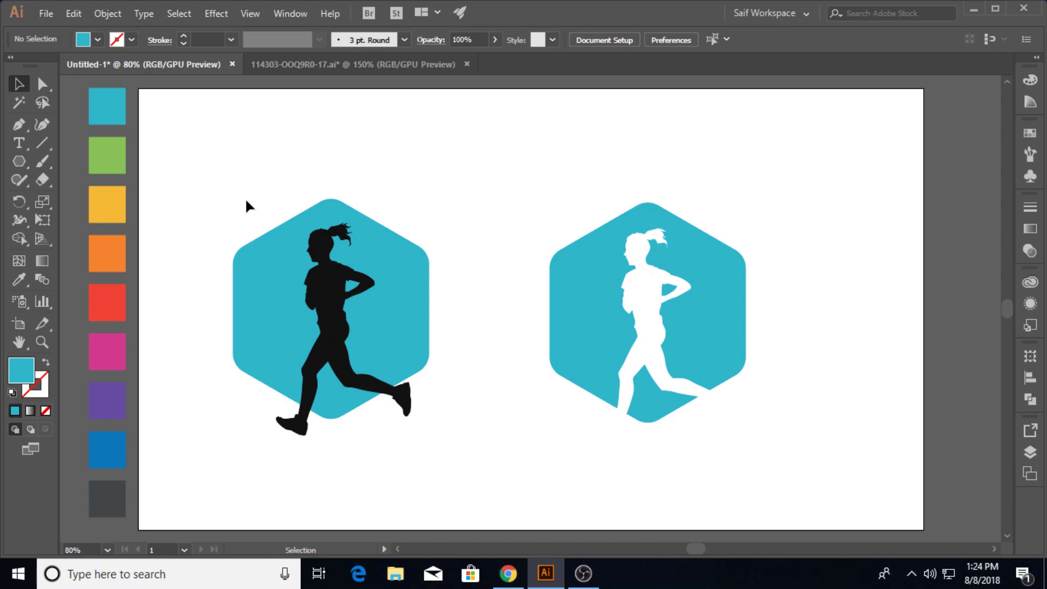
Recolour the original runner white with the Eyedropper and delete the cut-out hexagon copy
{"action": "left_click", "coordinate": [327, 325]}
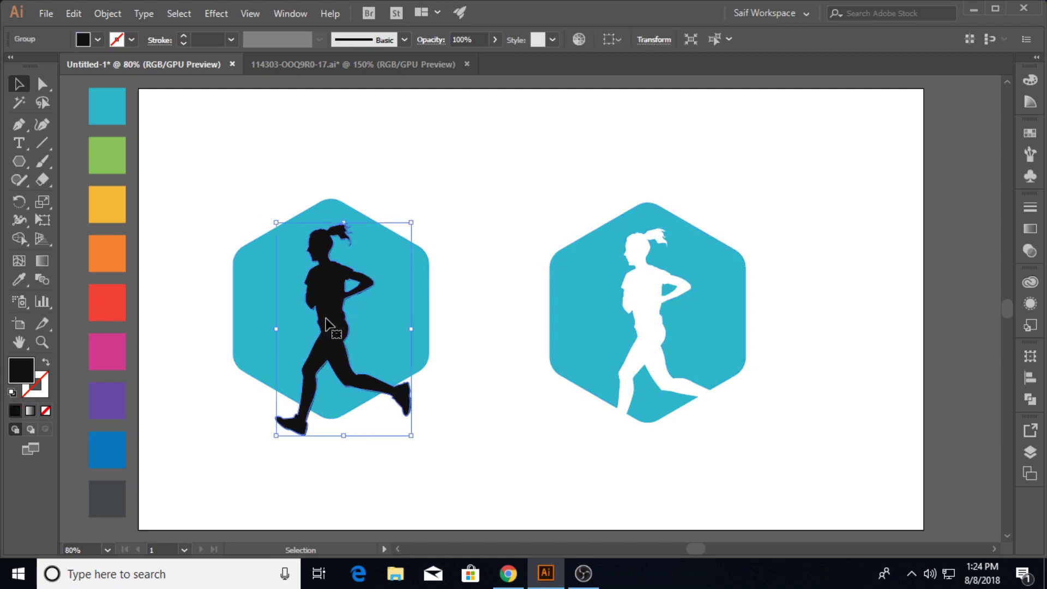
{"action": "left_click", "coordinate": [19, 280]}
{"action": "left_click", "coordinate": [347, 157]}
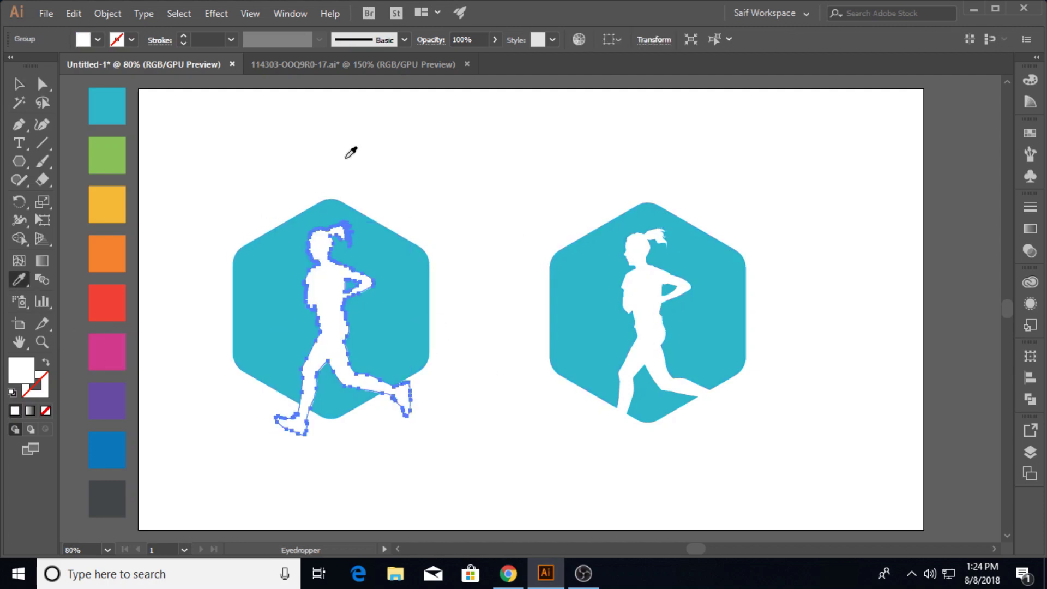
{"action": "key", "text": "v"}
{"action": "left_click", "coordinate": [305, 152]}
{"action": "left_click", "coordinate": [730, 337]}
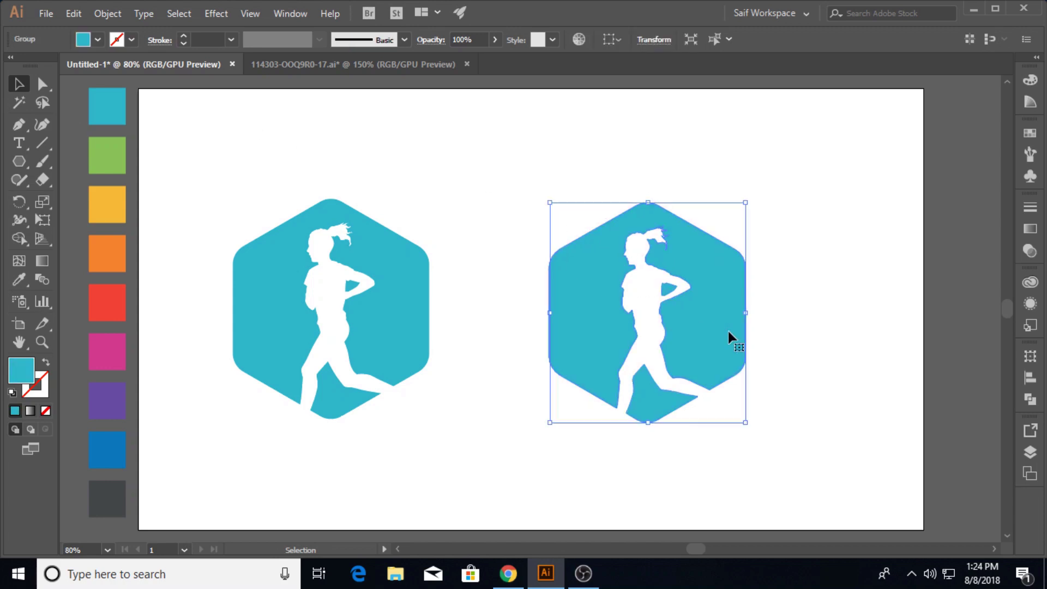
{"action": "key", "text": "Delete"}
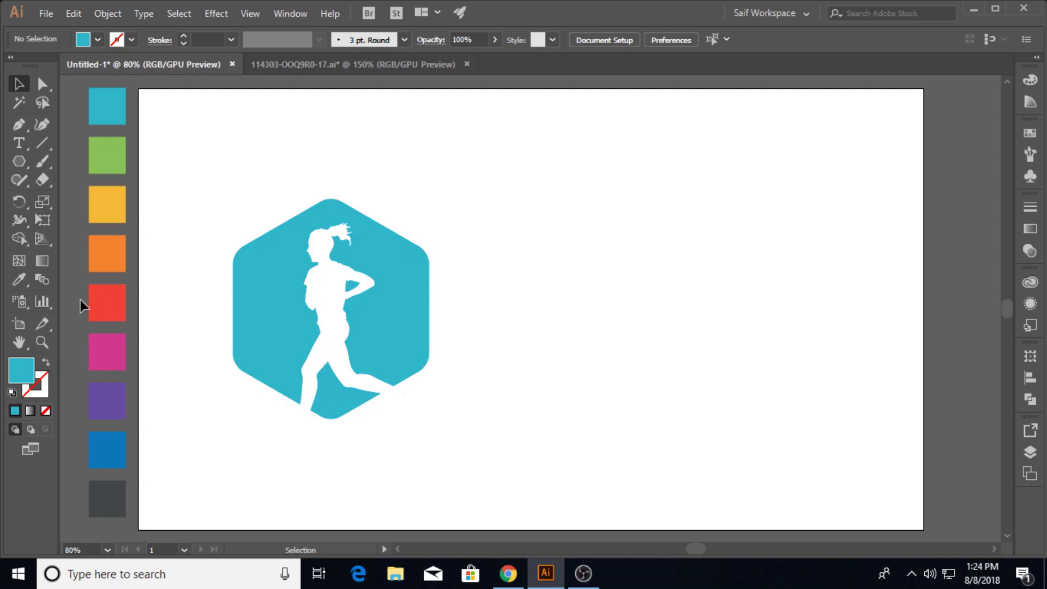
Draw a wide rectangle from the back of the runner's head past the hexagon's right edge and fill it white
{"action": "left_click", "coordinate": [43, 342]}
{"action": "left_click_drag", "start_coordinate": [303, 249], "coordinate": [630, 251]}
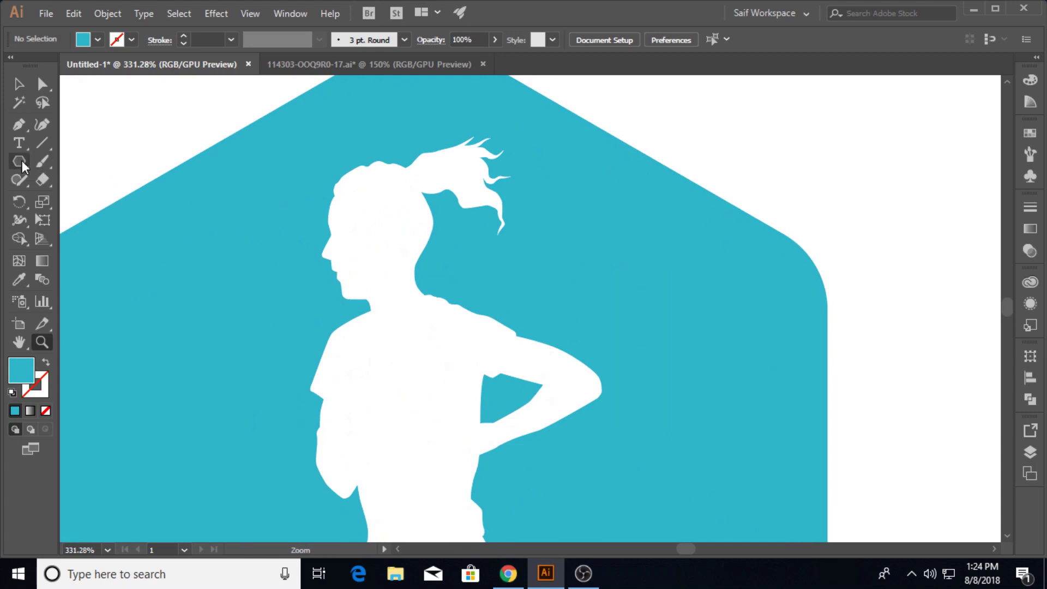
{"action": "left_click_drag", "start_coordinate": [22, 160], "coordinate": [90, 162]}
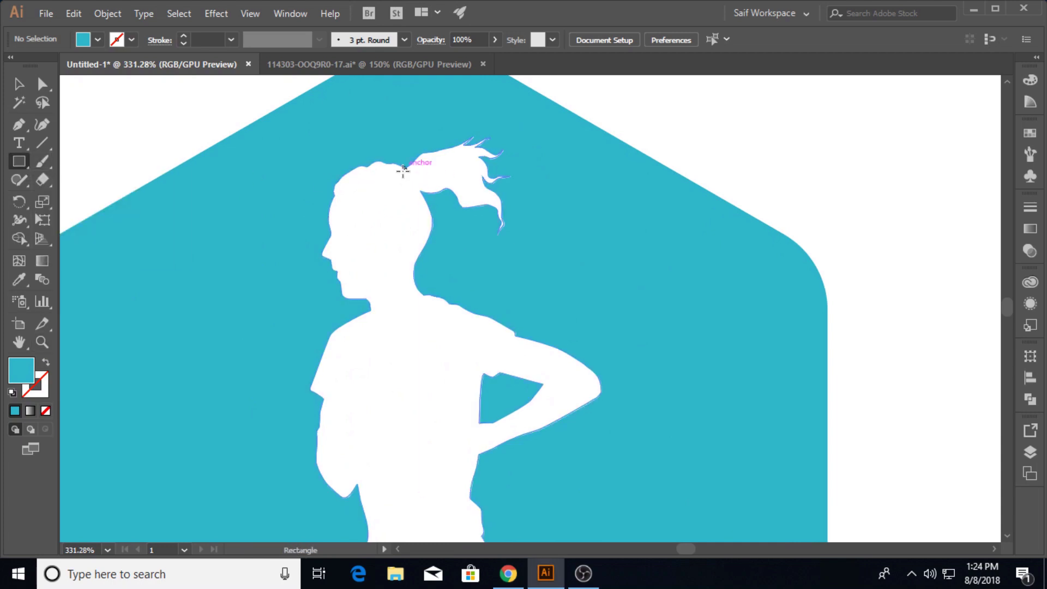
{"action": "left_click_drag", "start_coordinate": [412, 184], "coordinate": [866, 293]}
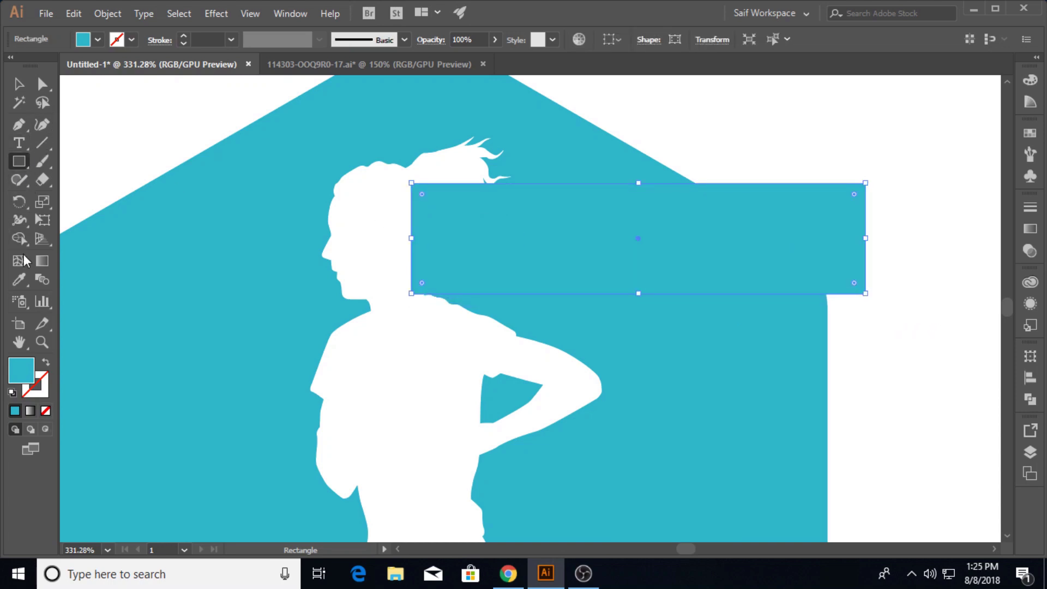
{"action": "left_click", "coordinate": [20, 280]}
{"action": "left_click", "coordinate": [116, 174]}
{"action": "left_click", "coordinate": [18, 84]}
{"action": "left_click", "coordinate": [145, 106]}
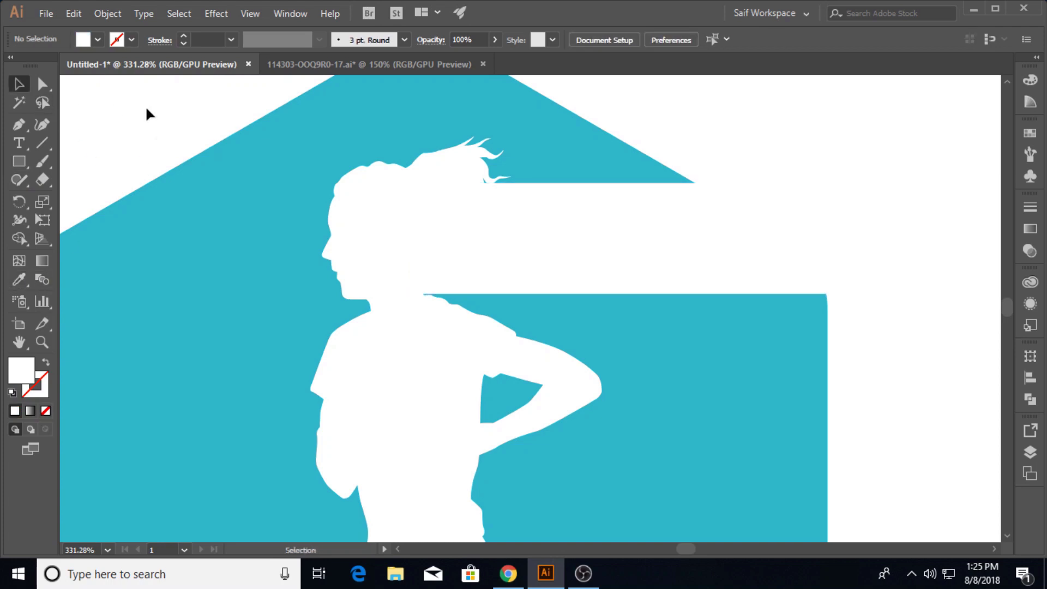
Create an inner copy of the white rectangle using Offset Path at -5 pt with Miter joins
{"action": "left_click", "coordinate": [582, 249]}
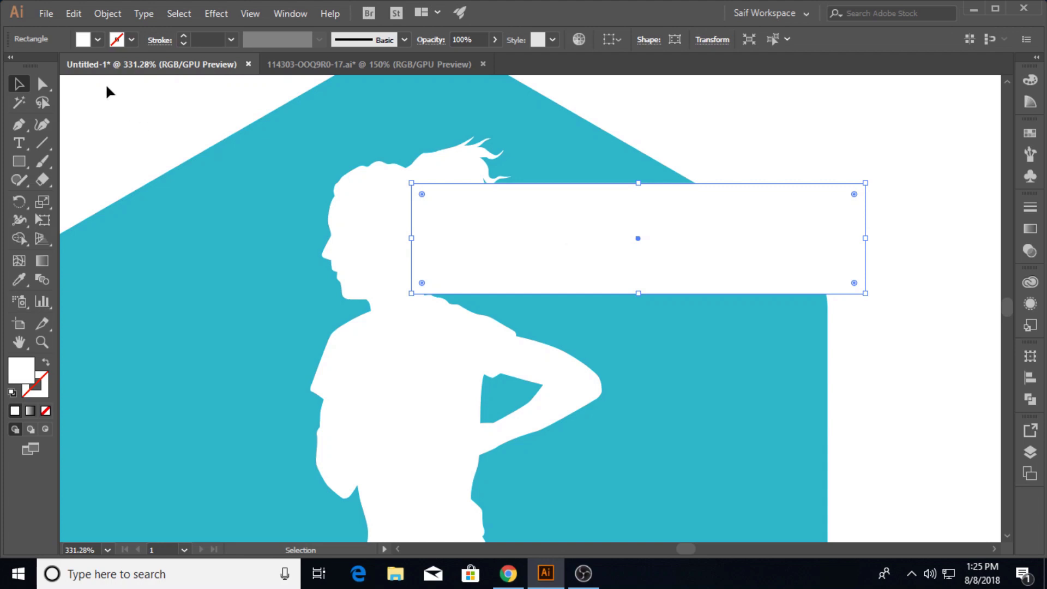
{"action": "left_click", "coordinate": [104, 15]}
{"action": "mouse_move", "coordinate": [295, 362]}
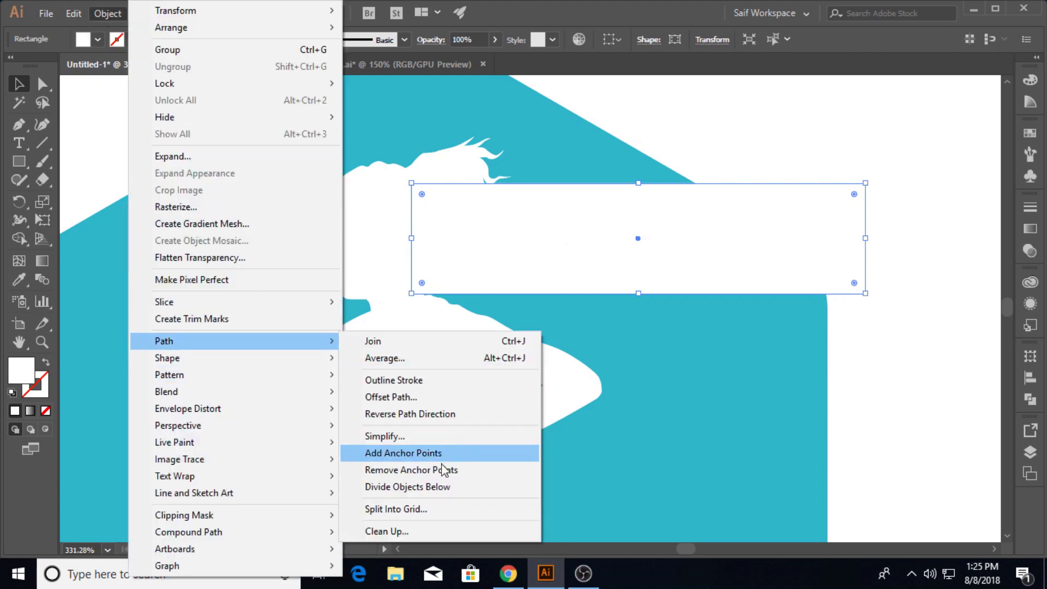
{"action": "left_click", "coordinate": [422, 399]}
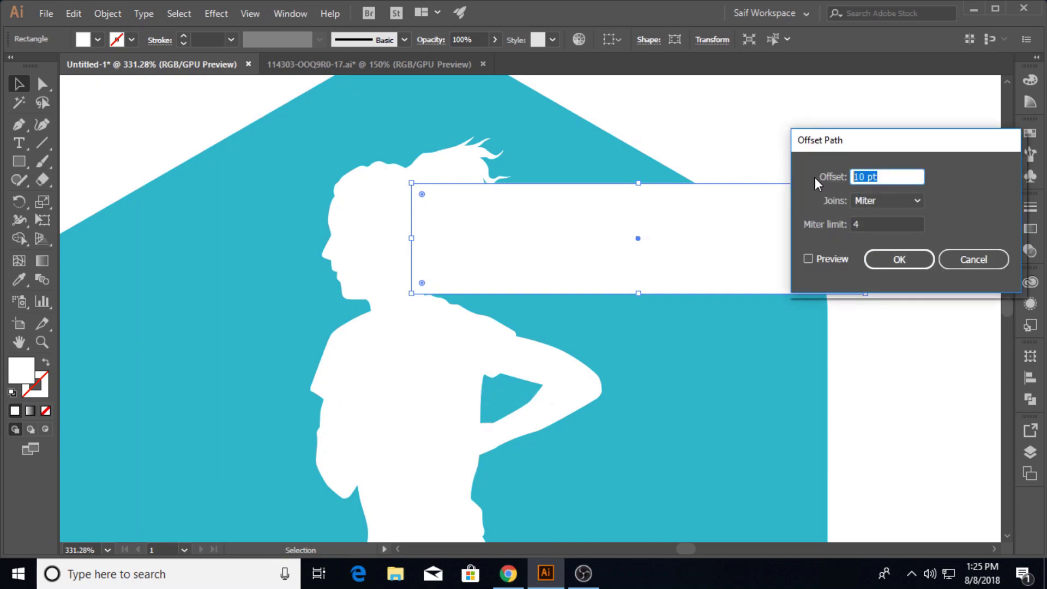
{"action": "type", "text": "-20"}
{"action": "left_click", "coordinate": [814, 259]}
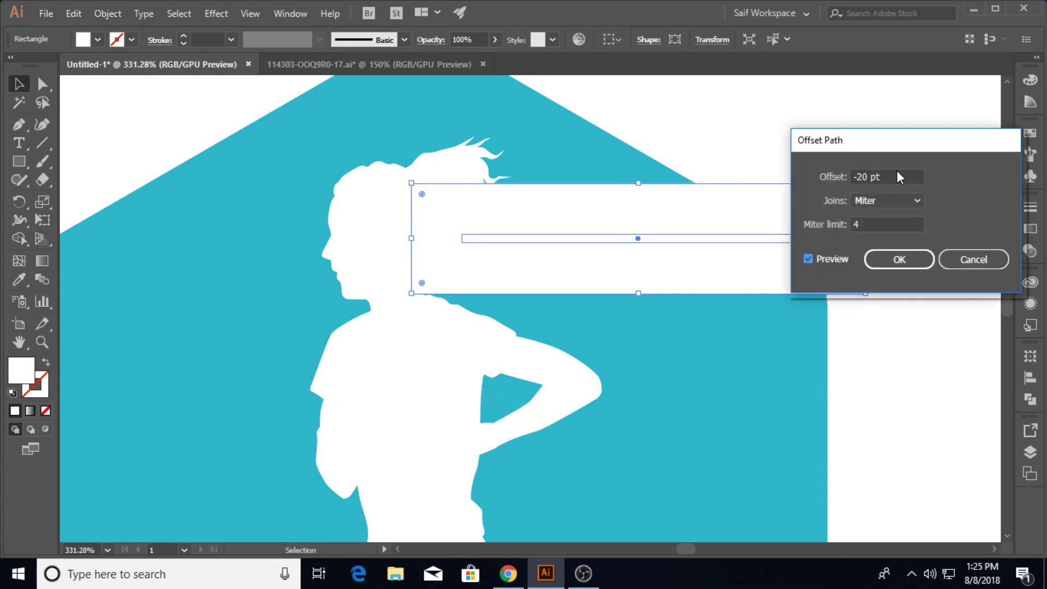
{"action": "left_click_drag", "start_coordinate": [898, 172], "coordinate": [843, 181]}
{"action": "type", "text": "-"}
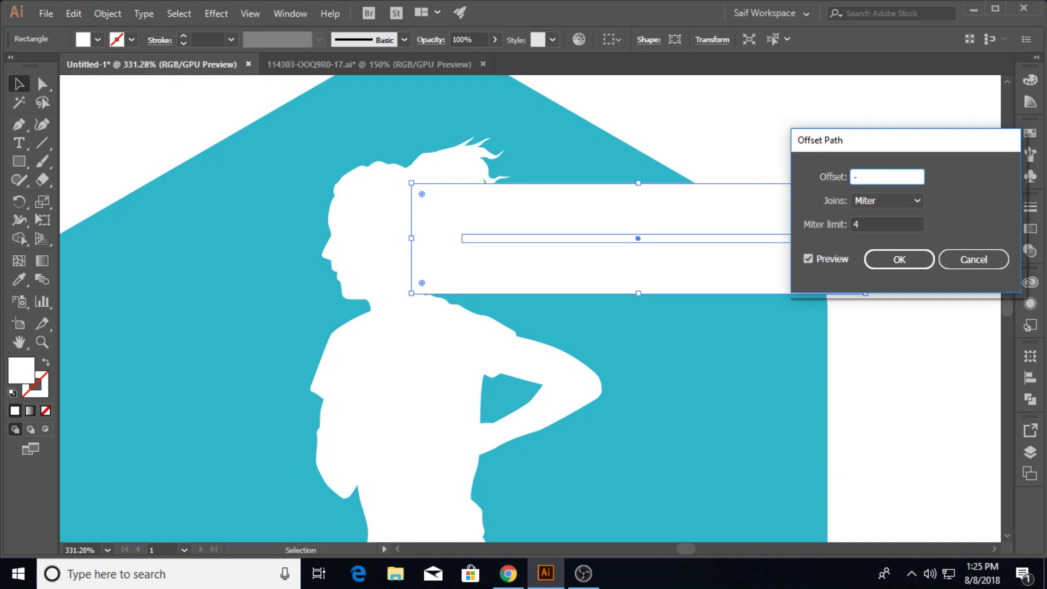
{"action": "type", "text": "5"}
{"action": "left_click", "coordinate": [826, 261]}
{"action": "left_click", "coordinate": [826, 261]}
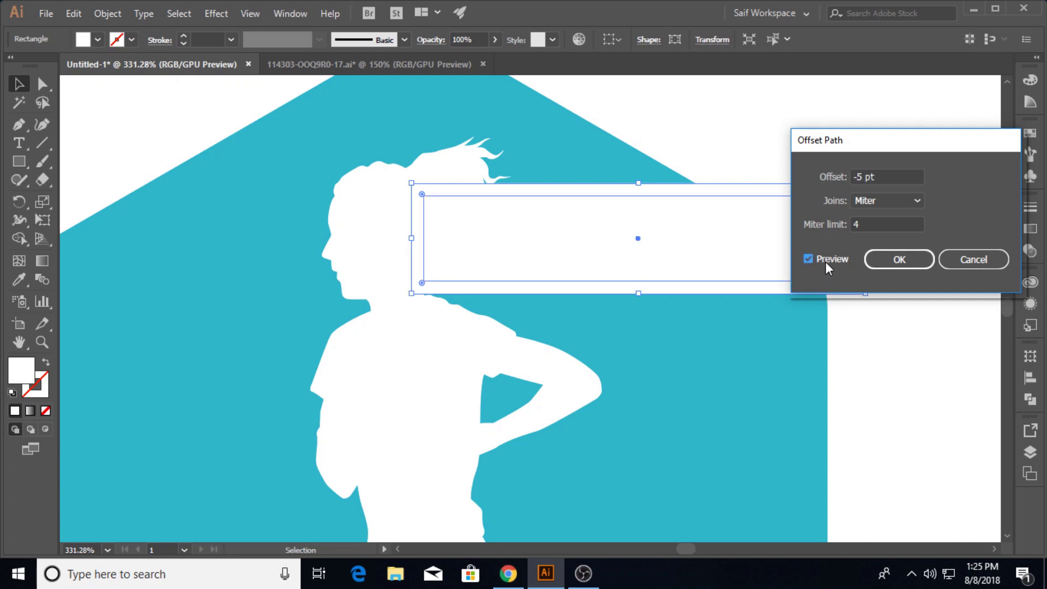
{"action": "left_click", "coordinate": [898, 257]}
{"action": "left_click", "coordinate": [897, 256]}
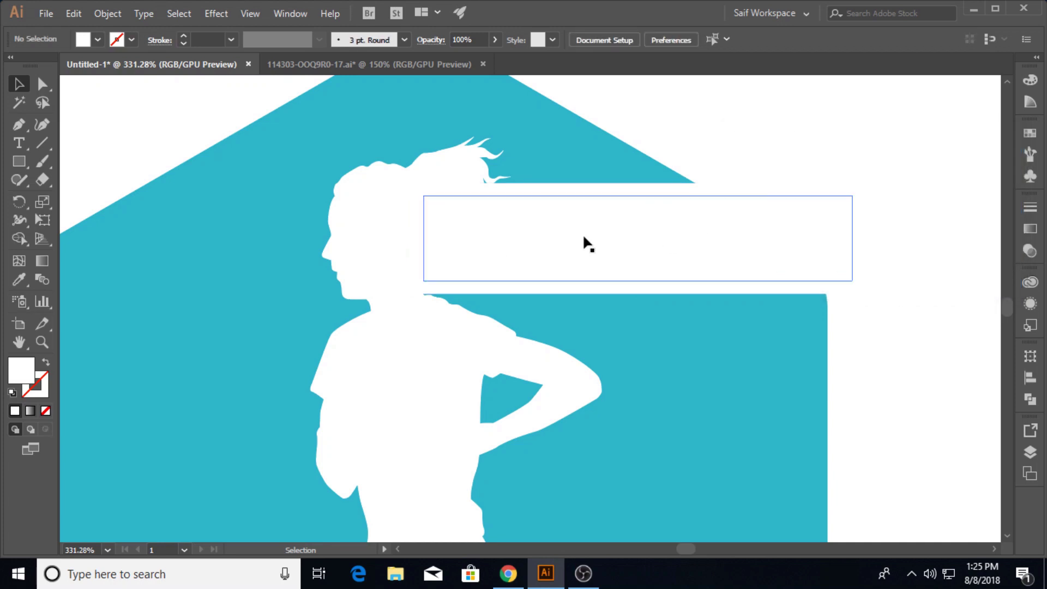
Select the outer and inner white rectangles together and duplicate the pair directly below the originals
{"action": "left_click", "coordinate": [40, 342]}
{"action": "left_click_drag", "start_coordinate": [297, 315], "coordinate": [109, 337]}
{"action": "left_click_drag", "start_coordinate": [220, 331], "coordinate": [316, 390]}
{"action": "key", "text": "v"}
{"action": "left_click_drag", "start_coordinate": [343, 142], "coordinate": [579, 117]}
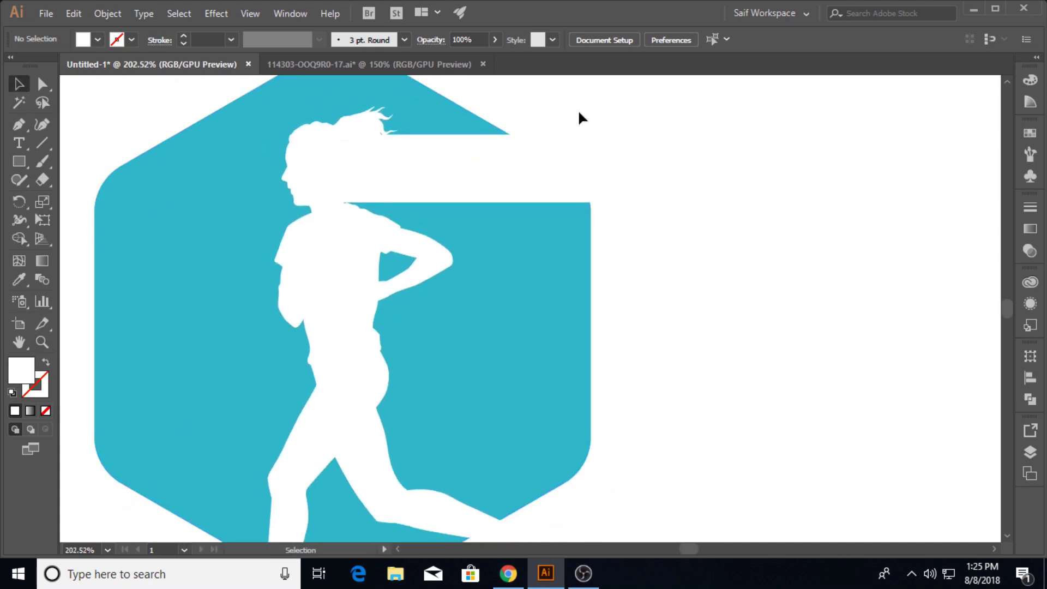
{"action": "left_click", "coordinate": [458, 156]}
{"action": "left_click", "coordinate": [450, 143]}
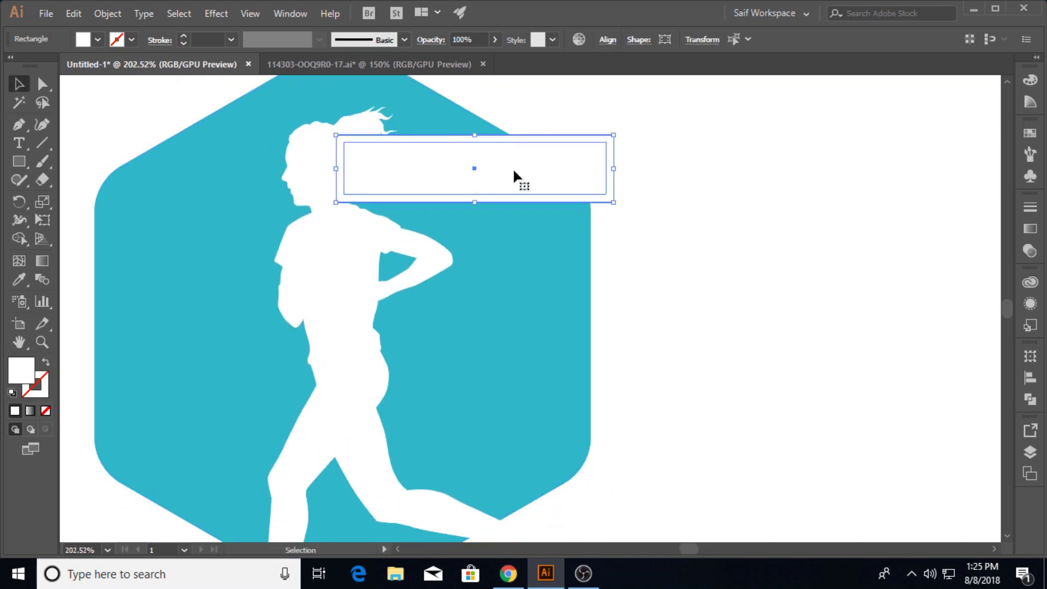
{"action": "left_click_drag", "start_coordinate": [512, 168], "coordinate": [519, 243]}
Repeat the rectangle-pair duplication five times to stack the bars down the hexagon's right half
{"action": "key", "text": "ctrl+d"}
{"action": "key", "text": "ctrl+d"}
{"action": "key", "text": "ctrl+d"}
{"action": "key", "text": "ctrl+d"}
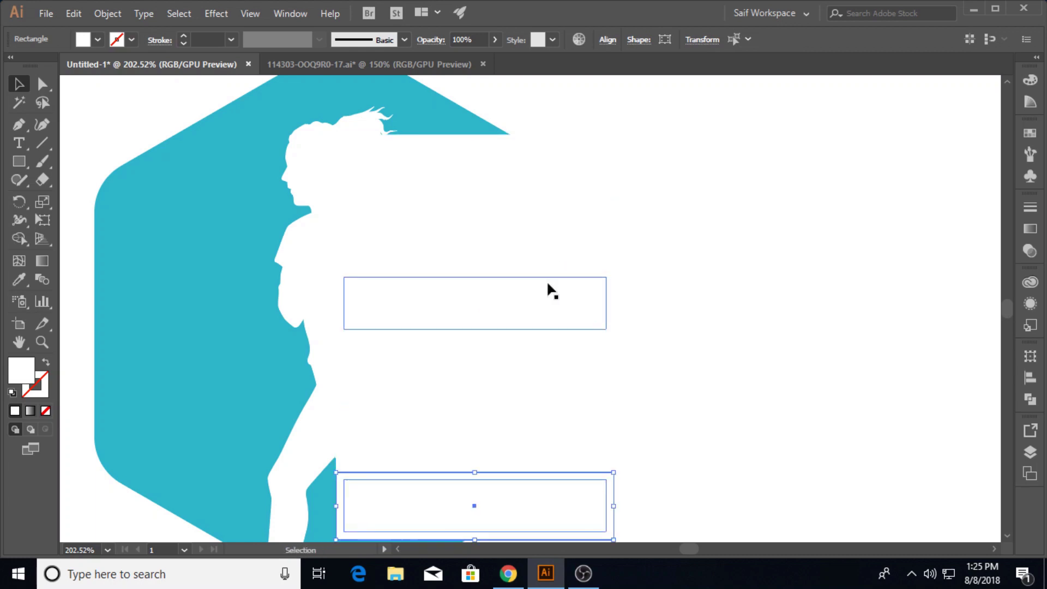
{"action": "scroll", "coordinate": [551, 289], "scroll_direction": "down", "scroll_amount": 2}
{"action": "key", "text": "ctrl+d"}
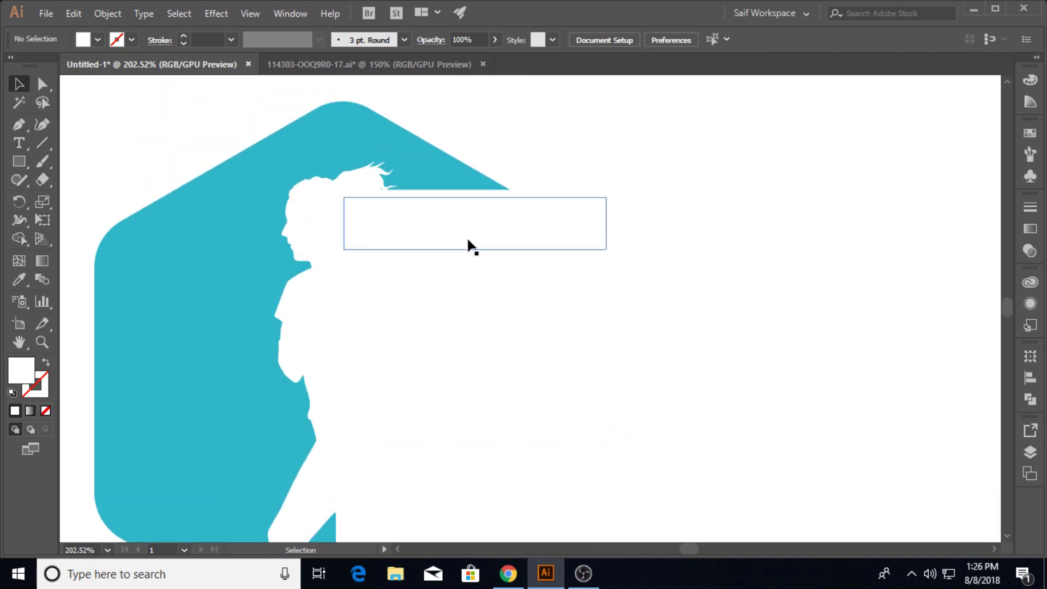
Fill the topmost inner rectangle with the green palette swatch using the Eyedropper
{"action": "left_click", "coordinate": [468, 247]}
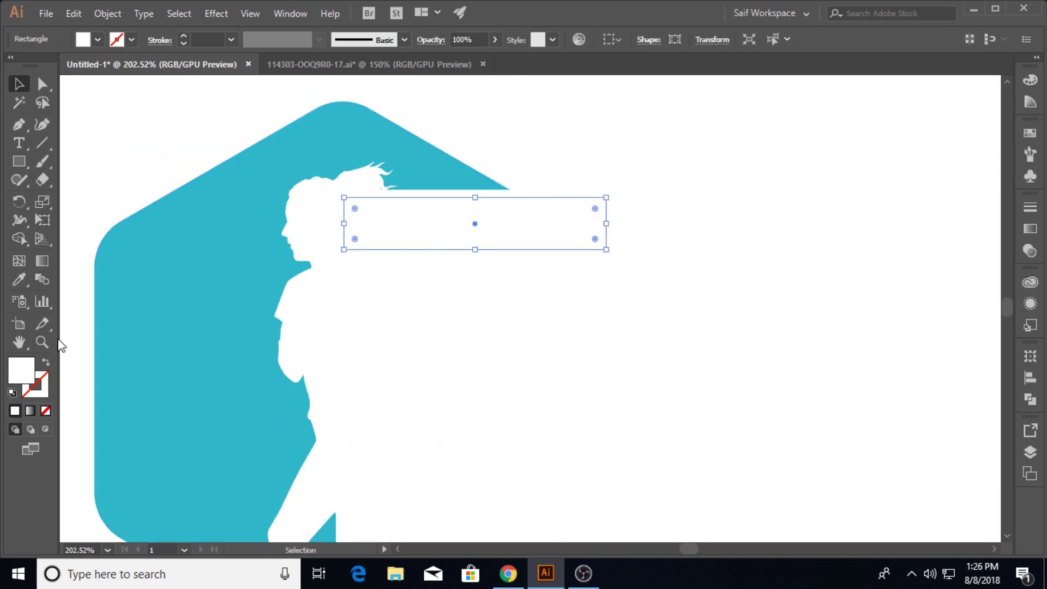
{"action": "left_click", "coordinate": [42, 342]}
{"action": "left_click_drag", "start_coordinate": [338, 285], "coordinate": [199, 253]}
{"action": "left_click", "coordinate": [199, 254]}
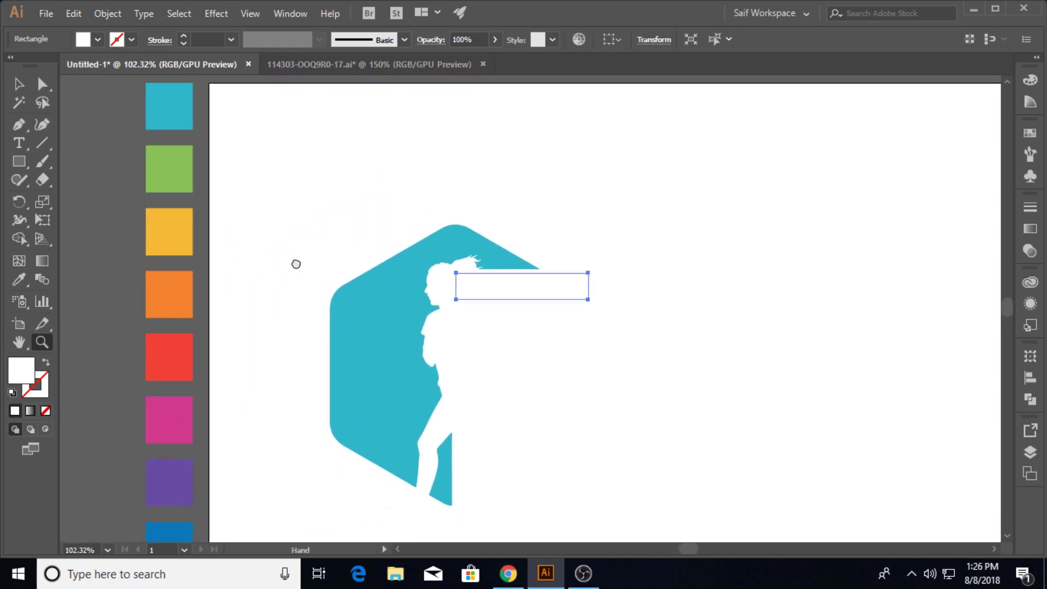
{"action": "key", "text": "v"}
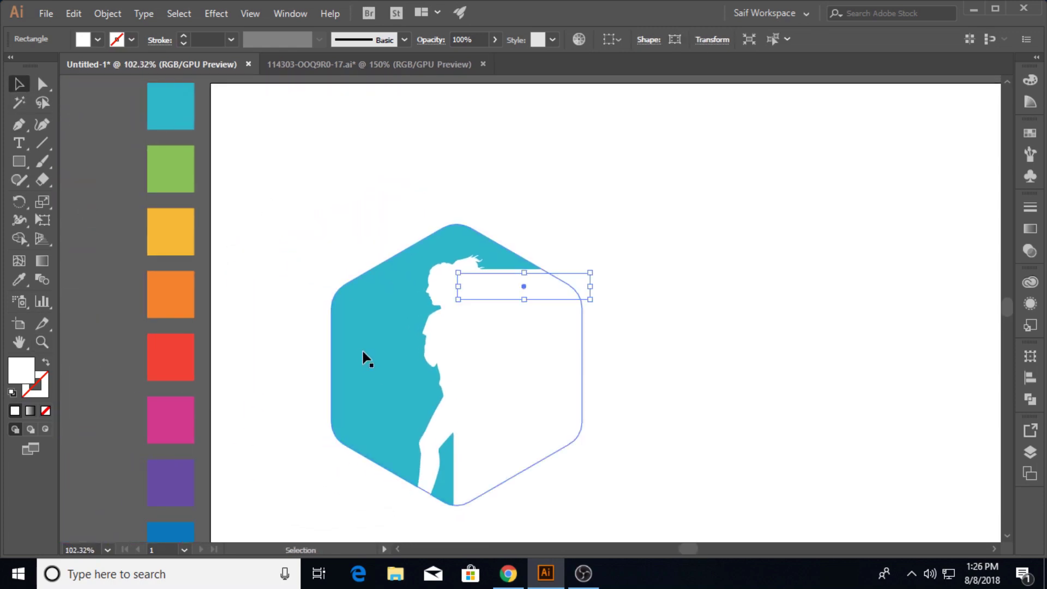
{"action": "left_click", "coordinate": [21, 277]}
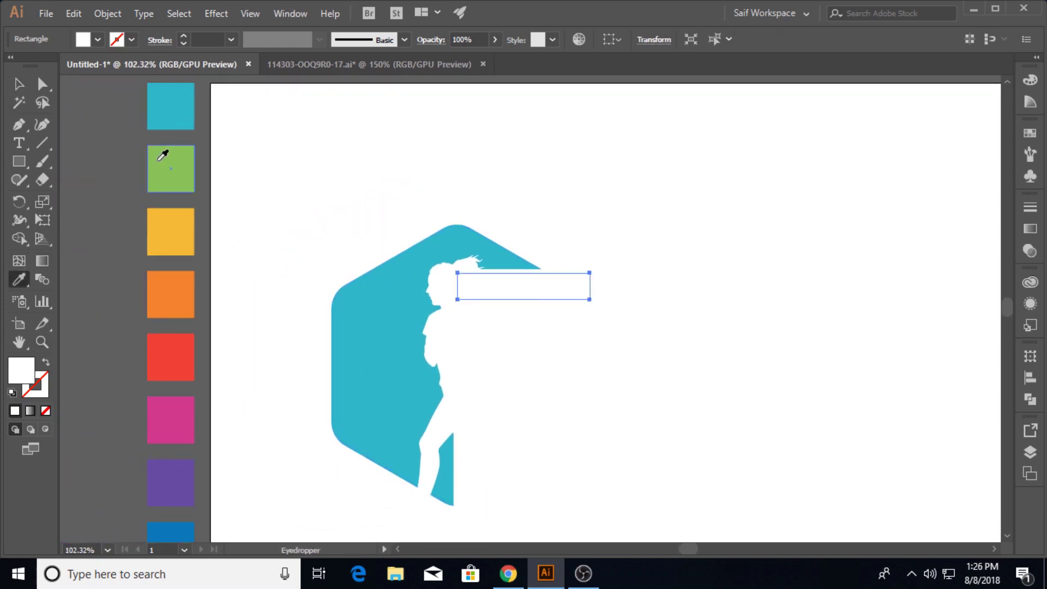
{"action": "left_click", "coordinate": [163, 155]}
{"action": "left_click", "coordinate": [19, 85]}
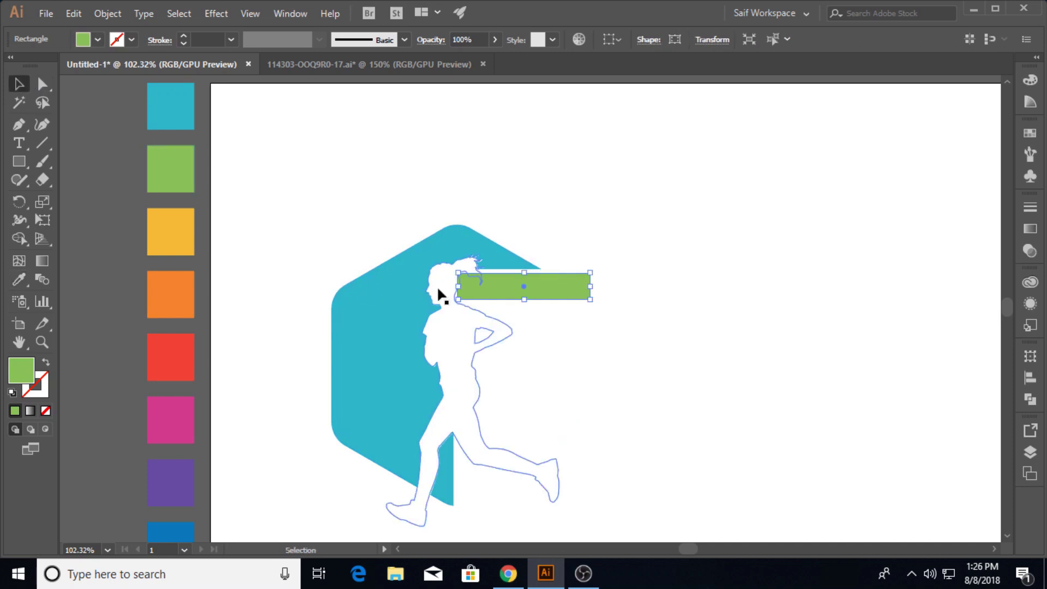
Fill the second inner rectangle with the yellow palette swatch using the Eyedropper
{"action": "left_click", "coordinate": [533, 322]}
{"action": "left_click", "coordinate": [21, 280]}
{"action": "left_click", "coordinate": [178, 218]}
{"action": "left_click", "coordinate": [19, 85]}
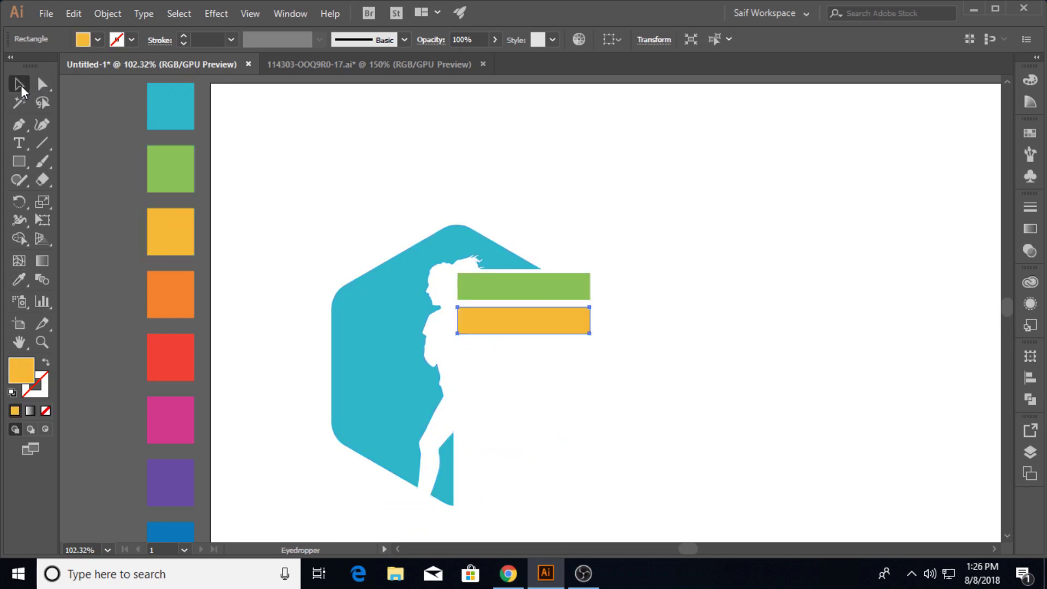
Fill the third inner rectangle with the orange palette swatch using the Eyedropper
{"action": "left_click", "coordinate": [516, 352]}
{"action": "left_click", "coordinate": [20, 280]}
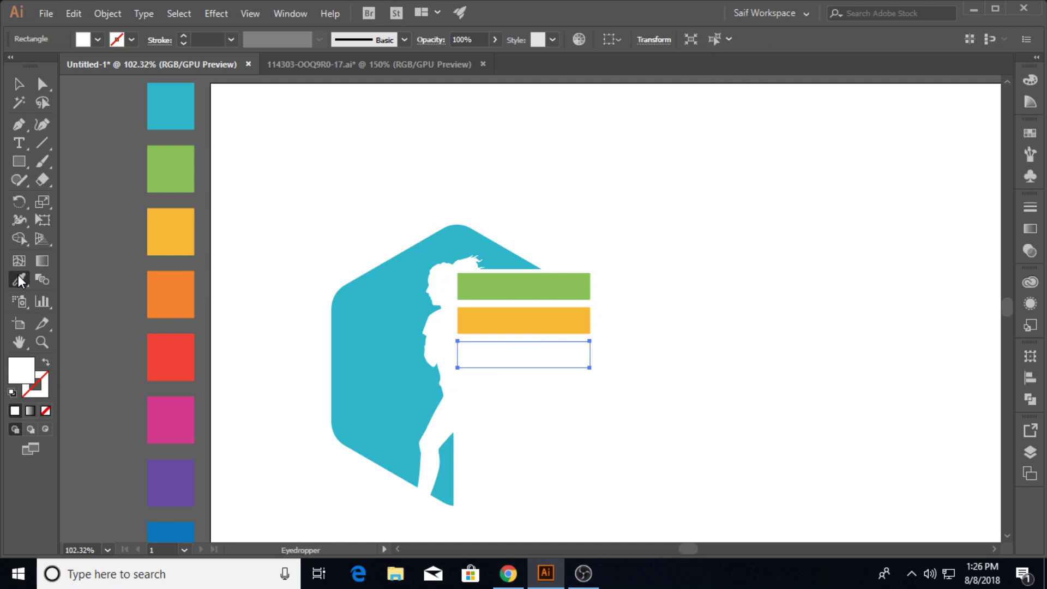
{"action": "left_click", "coordinate": [186, 298]}
{"action": "left_click", "coordinate": [20, 85]}
Fill the fourth inner rectangle with the red palette swatch using the Eyedropper
{"action": "left_click", "coordinate": [503, 379]}
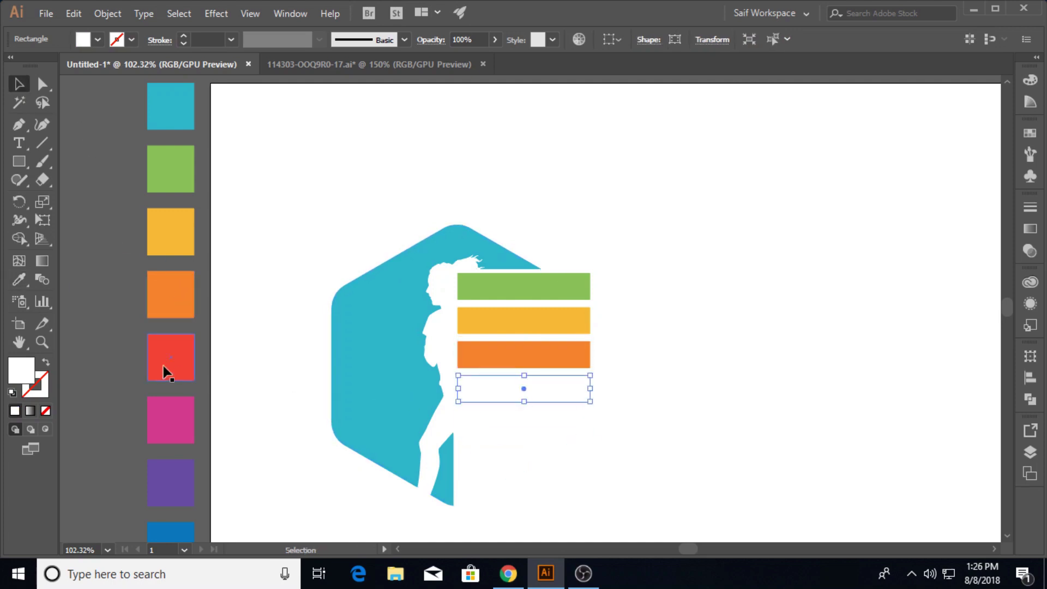
{"action": "left_click", "coordinate": [19, 281]}
{"action": "left_click", "coordinate": [183, 362]}
{"action": "left_click", "coordinate": [19, 85]}
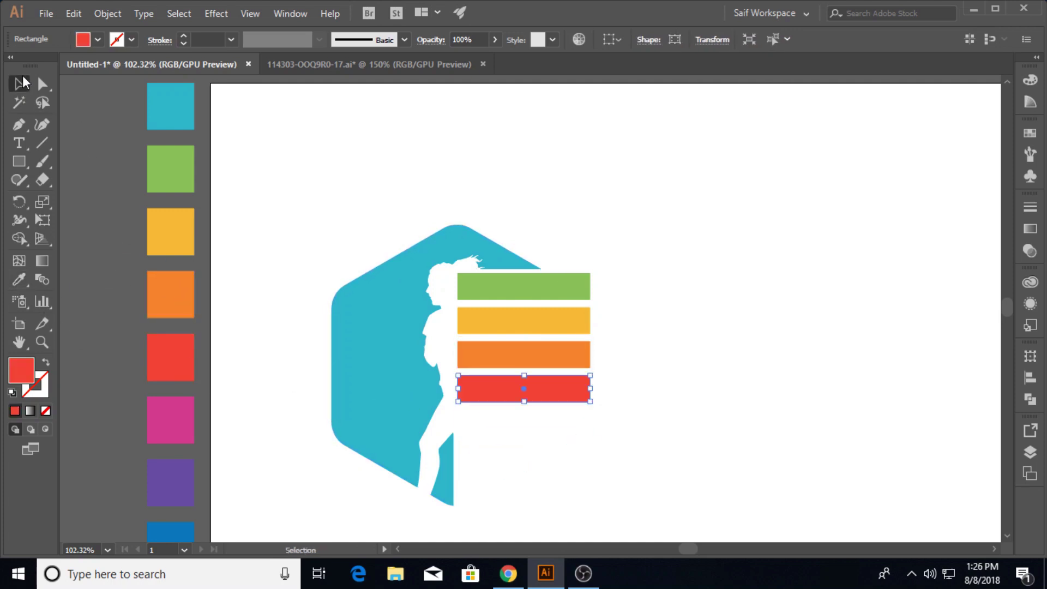
Fill the fifth inner rectangle with the magenta palette swatch using the Eyedropper
{"action": "left_click", "coordinate": [500, 417]}
{"action": "left_click", "coordinate": [20, 280]}
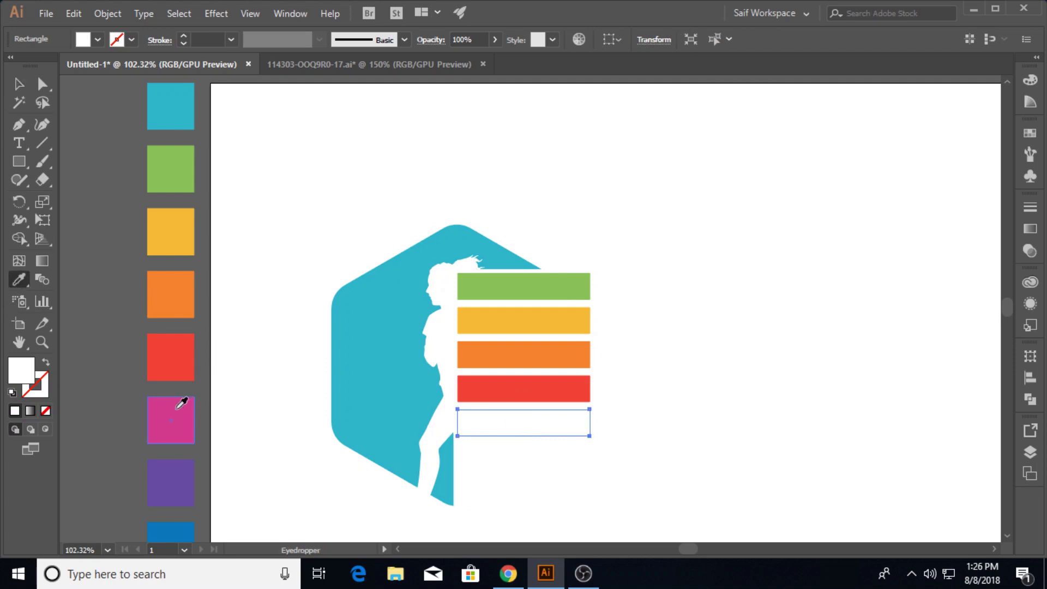
{"action": "left_click", "coordinate": [180, 404]}
{"action": "left_click", "coordinate": [19, 85]}
Fill the sixth inner rectangle with the purple palette swatch using the Eyedropper
{"action": "left_click", "coordinate": [515, 455]}
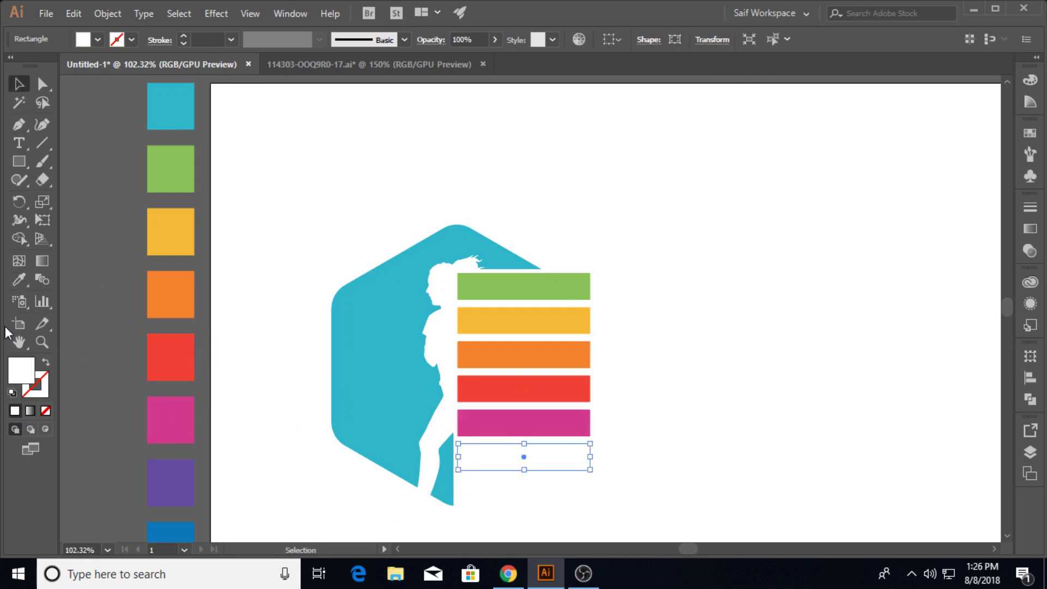
{"action": "left_click", "coordinate": [20, 282]}
{"action": "left_click", "coordinate": [183, 469]}
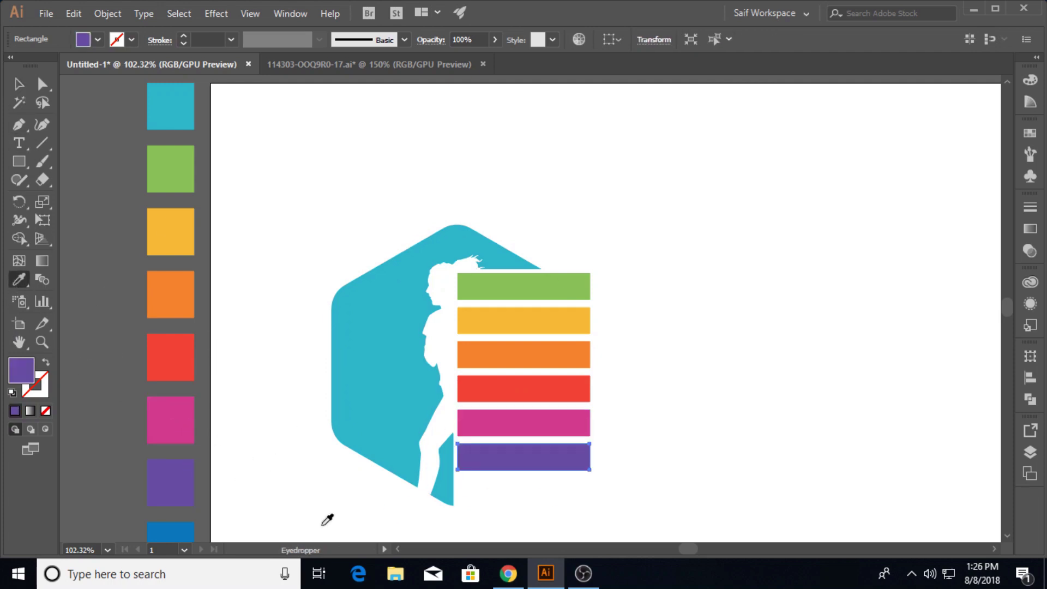
{"action": "left_click", "coordinate": [18, 85]}
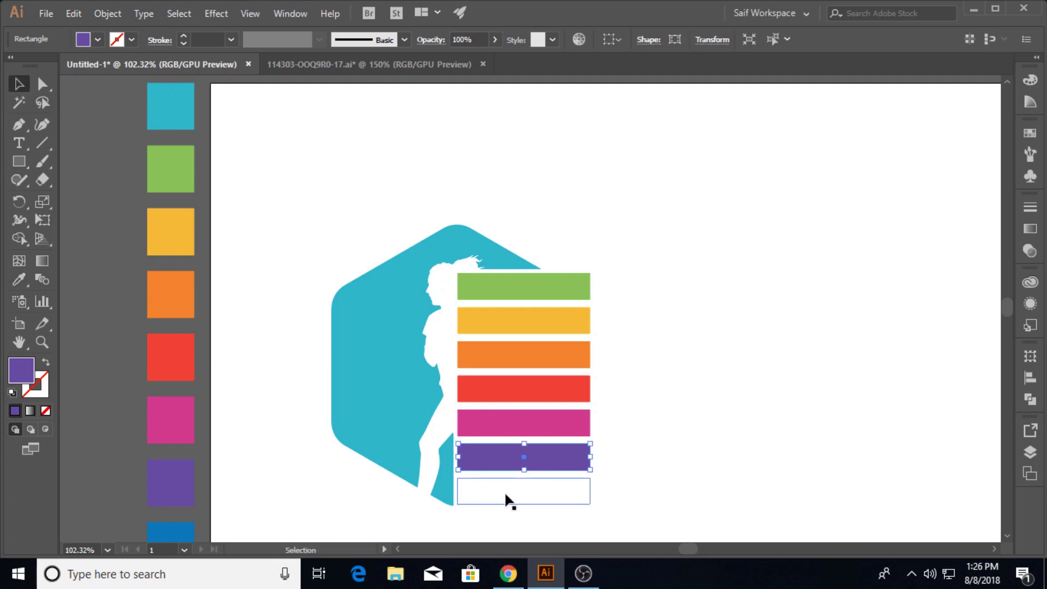
Select all the stacked bars together with their white outer rectangles
{"action": "left_click", "coordinate": [605, 258]}
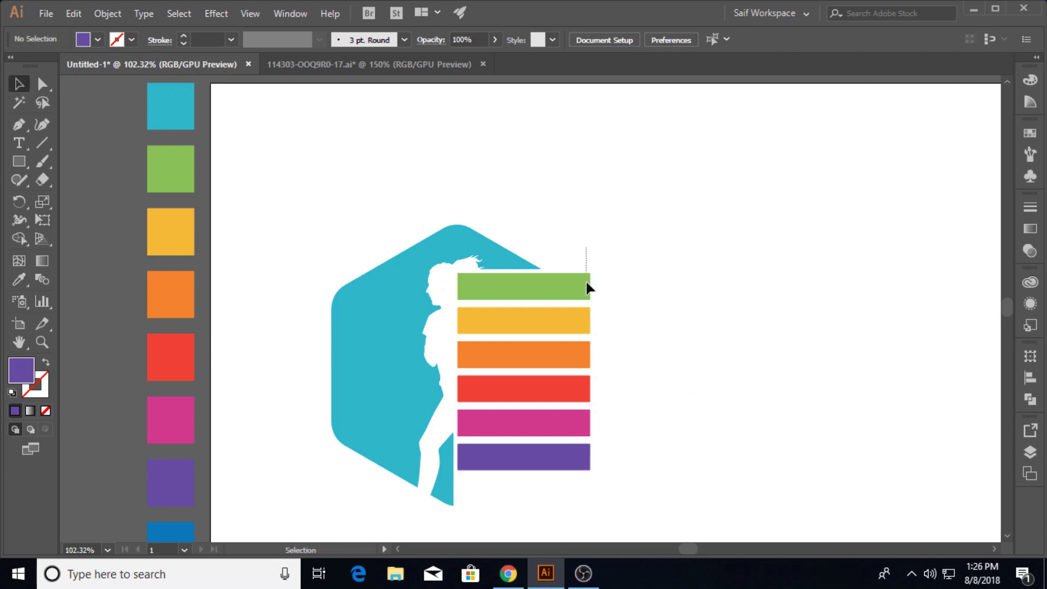
{"action": "left_click_drag", "start_coordinate": [587, 287], "coordinate": [600, 489]}
Try to send the selected bars behind all other artwork
{"action": "right_click", "coordinate": [587, 451]}
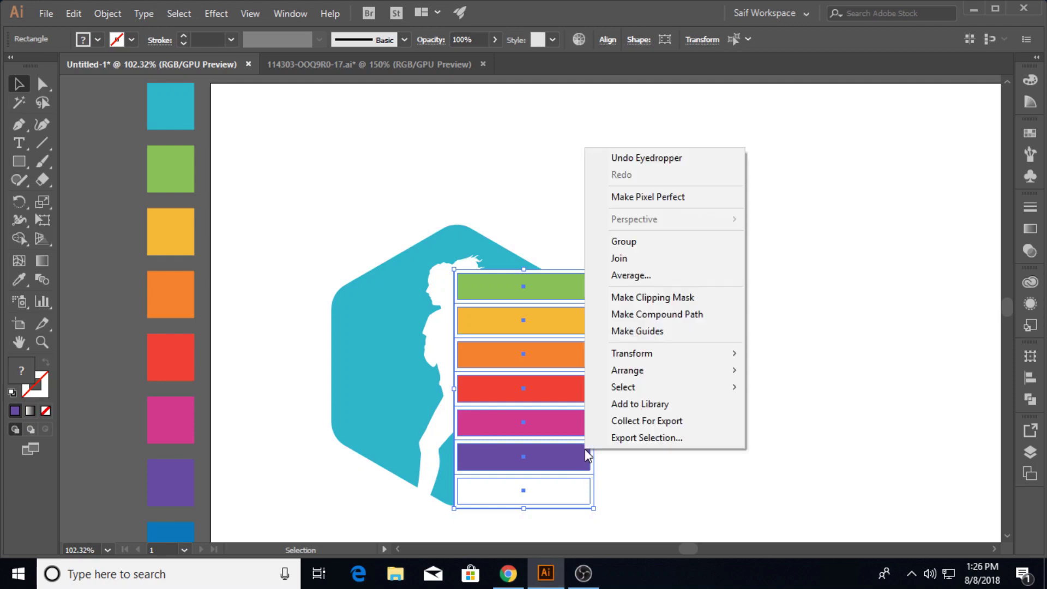
{"action": "mouse_move", "coordinate": [686, 372]}
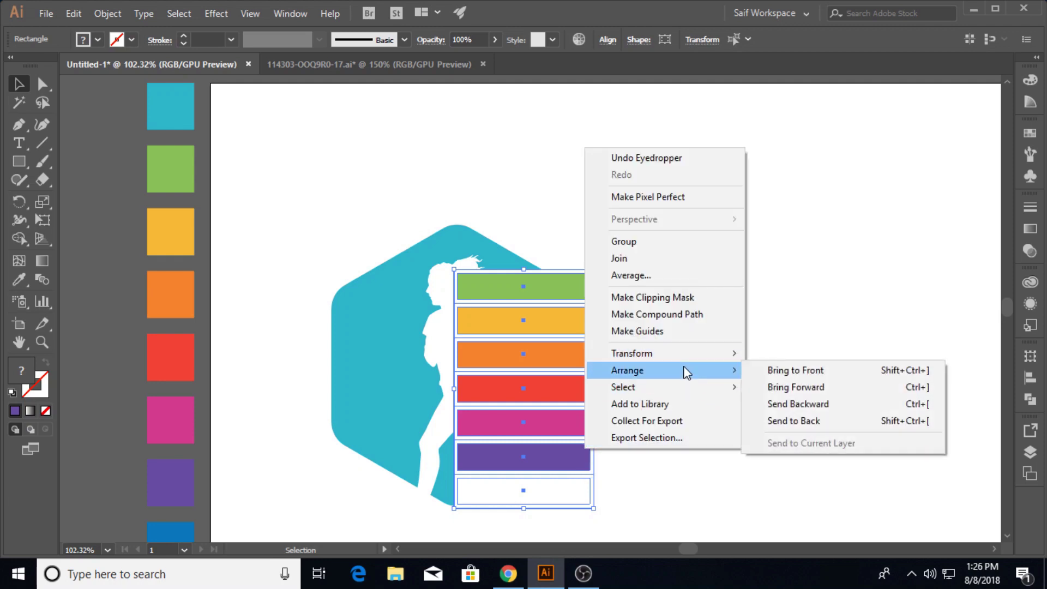
{"action": "left_click", "coordinate": [794, 421]}
{"action": "key", "text": "a"}
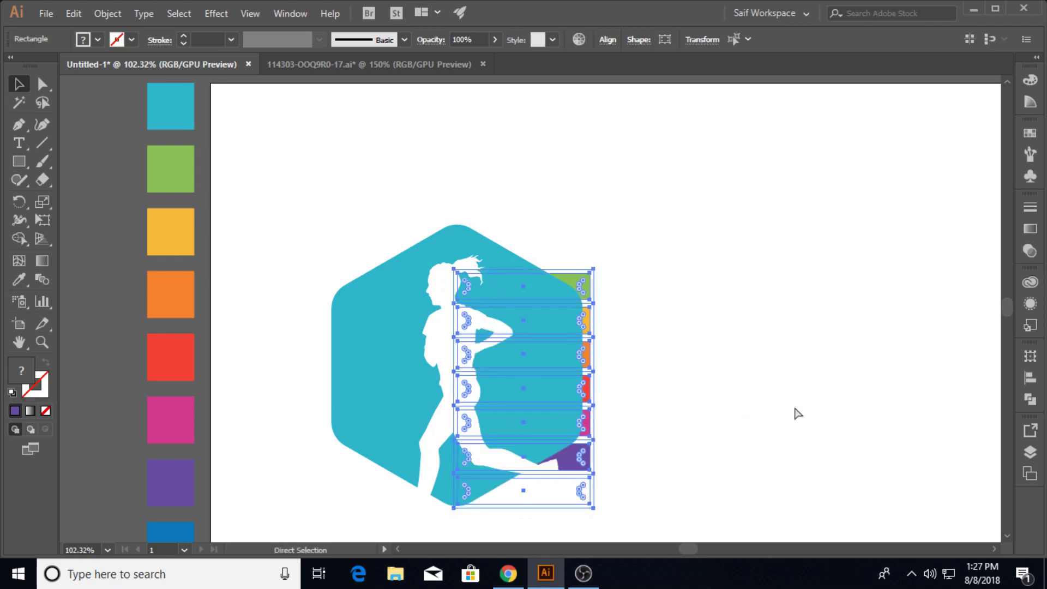
{"action": "key", "text": "ctrl"}
{"action": "key", "text": "ctrl"}
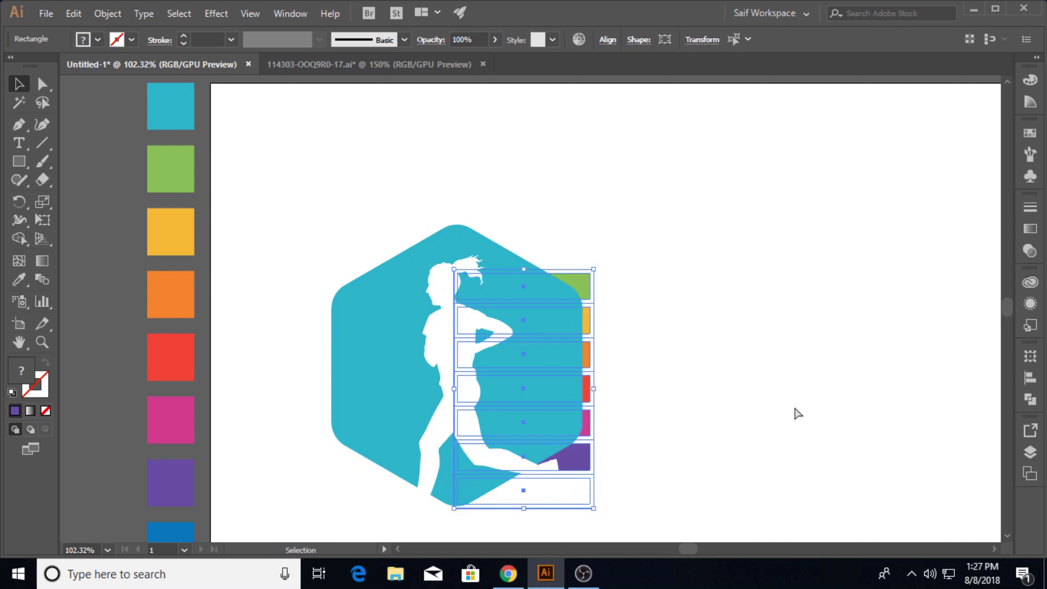
{"action": "key", "text": "ctrl+z"}
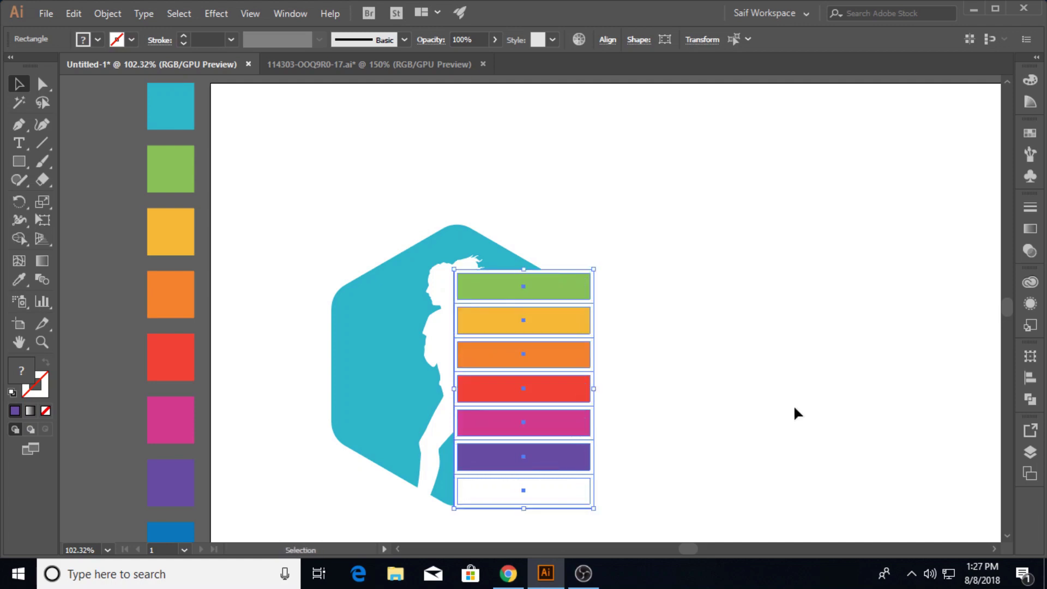
Send the selected bars backward so they sit behind the runner but in front of the hexagon
{"action": "key", "text": "ctrl"}
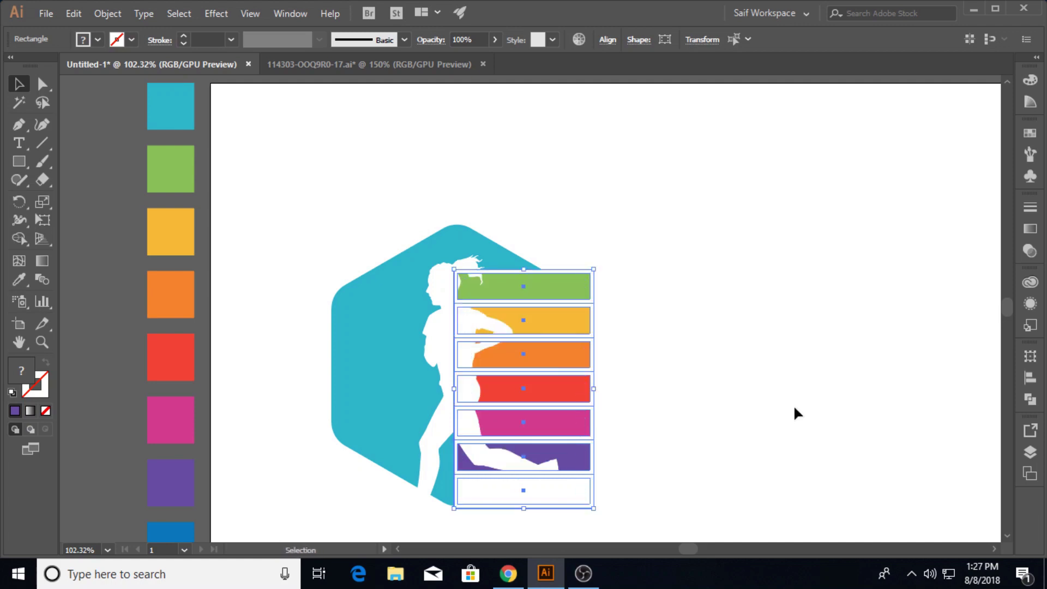
{"action": "left_click", "coordinate": [706, 333]}
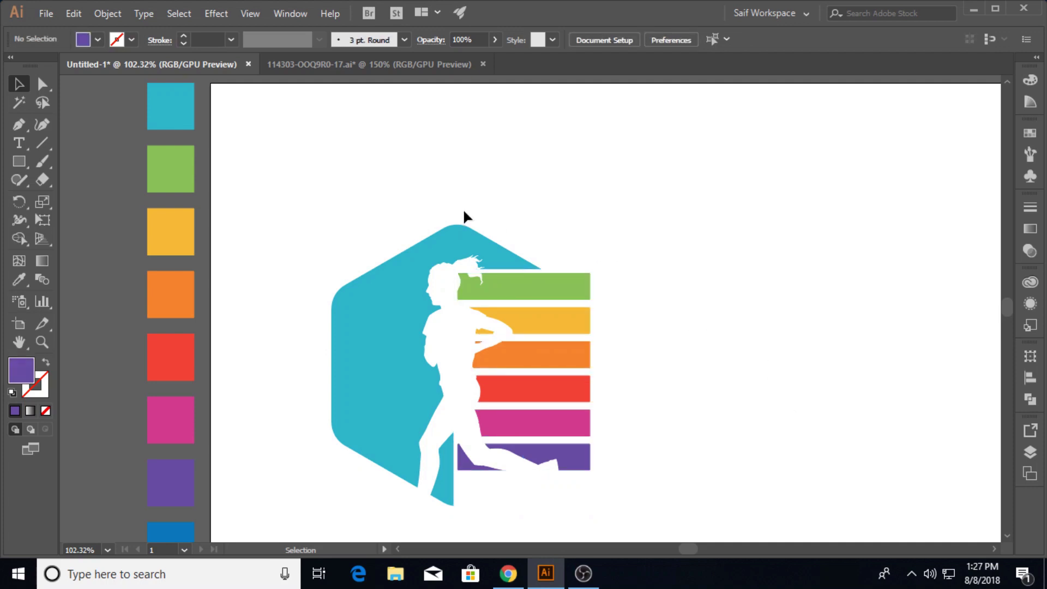
Delete the leftover unfilled white rectangles below the purple bar
{"action": "left_click", "coordinate": [498, 503]}
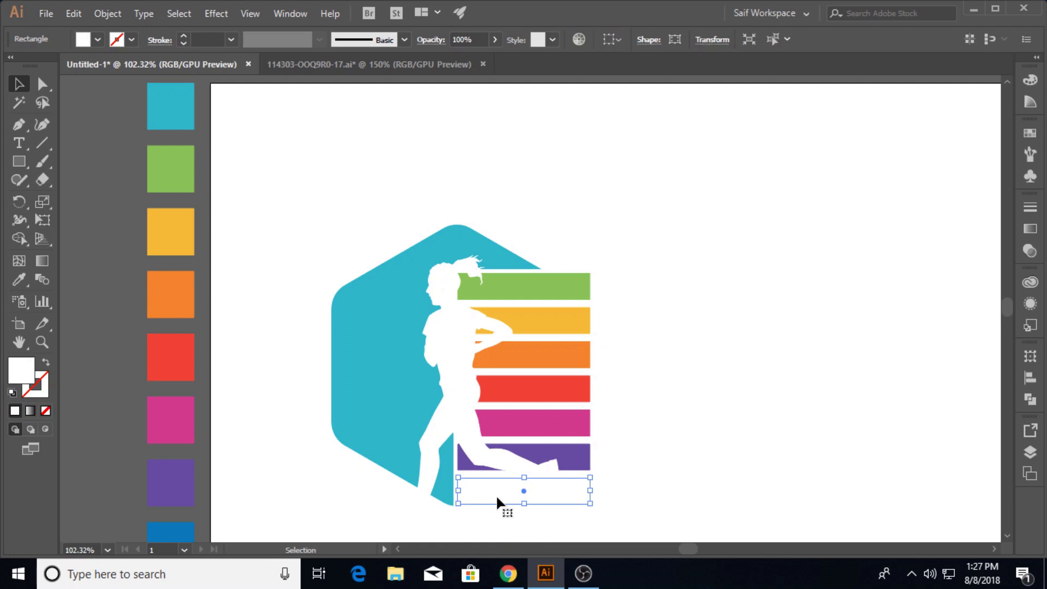
{"action": "left_click_drag", "start_coordinate": [506, 497], "coordinate": [738, 479]}
{"action": "left_click_drag", "start_coordinate": [486, 499], "coordinate": [627, 505]}
{"action": "scroll", "coordinate": [628, 505], "scroll_direction": "down", "scroll_amount": 7}
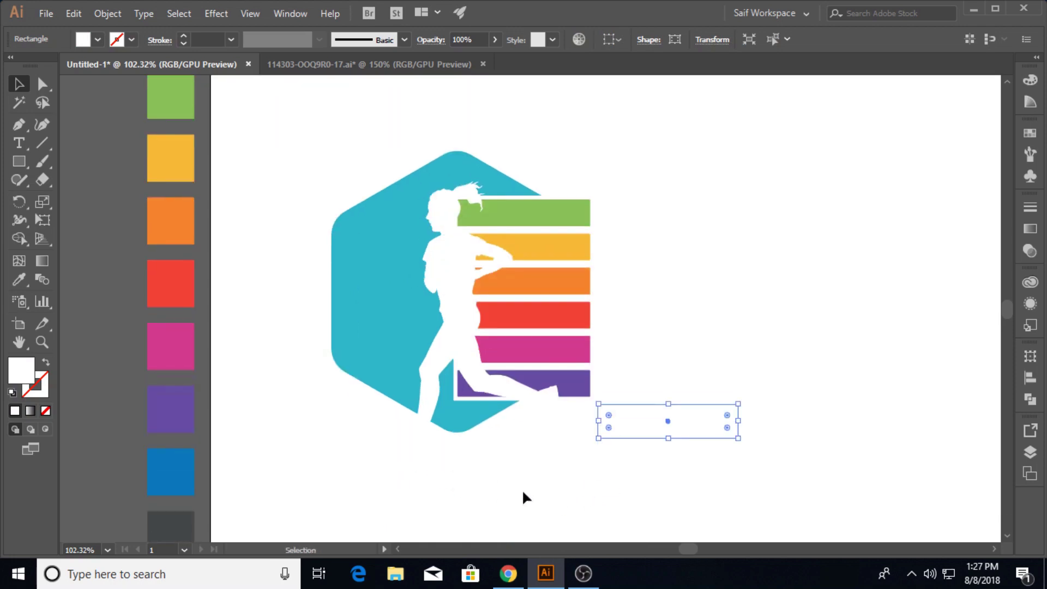
{"action": "left_click_drag", "start_coordinate": [413, 396], "coordinate": [584, 493]}
{"action": "key", "text": "ctrl+z"}
{"action": "left_click_drag", "start_coordinate": [644, 329], "coordinate": [738, 439]}
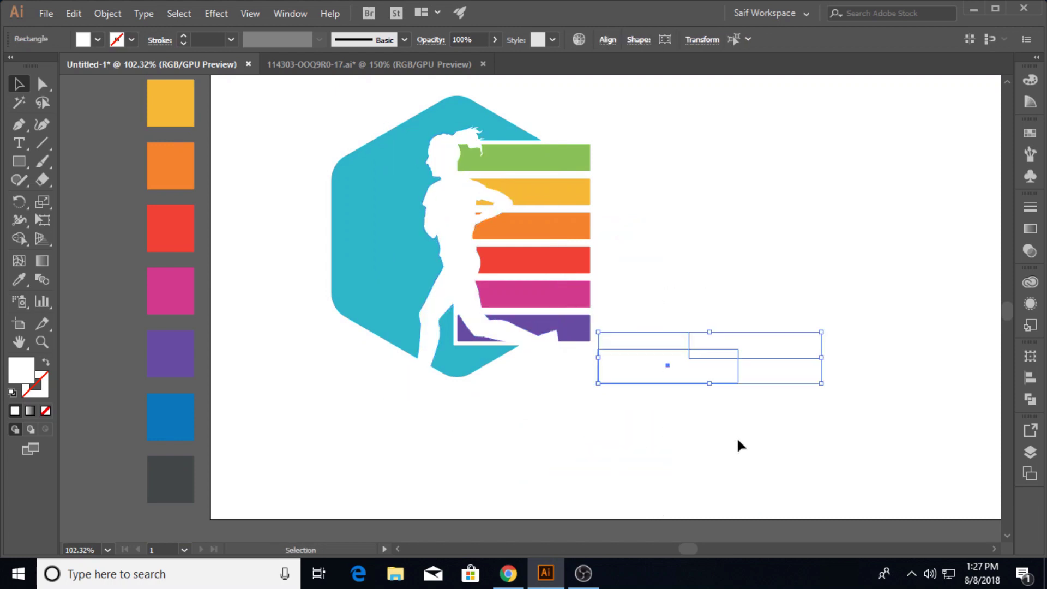
{"action": "key", "text": "Delete"}
{"action": "left_click_drag", "start_coordinate": [406, 399], "coordinate": [591, 441]}
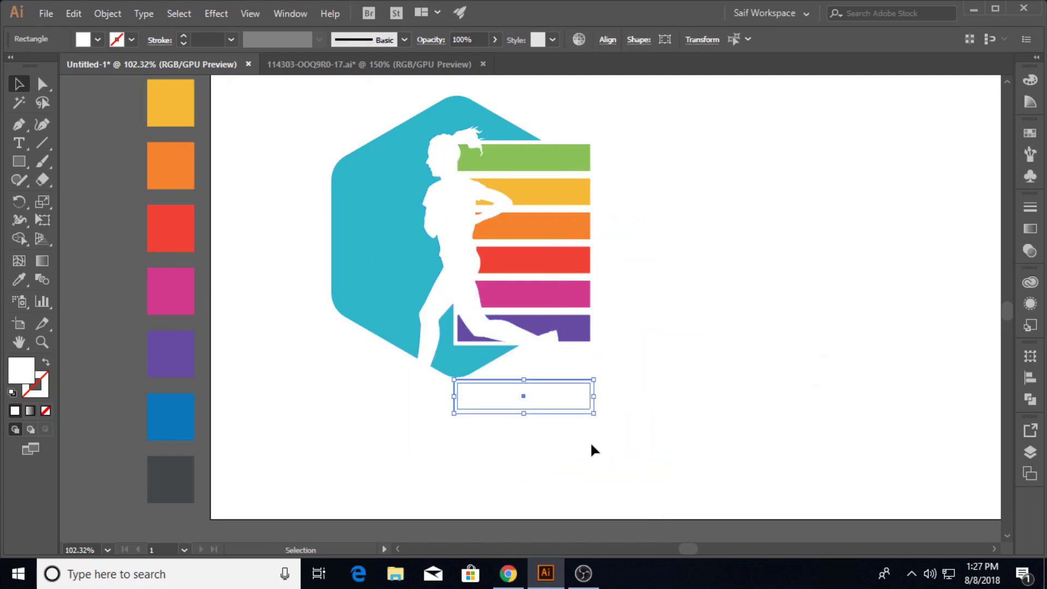
{"action": "key", "text": "Delete"}
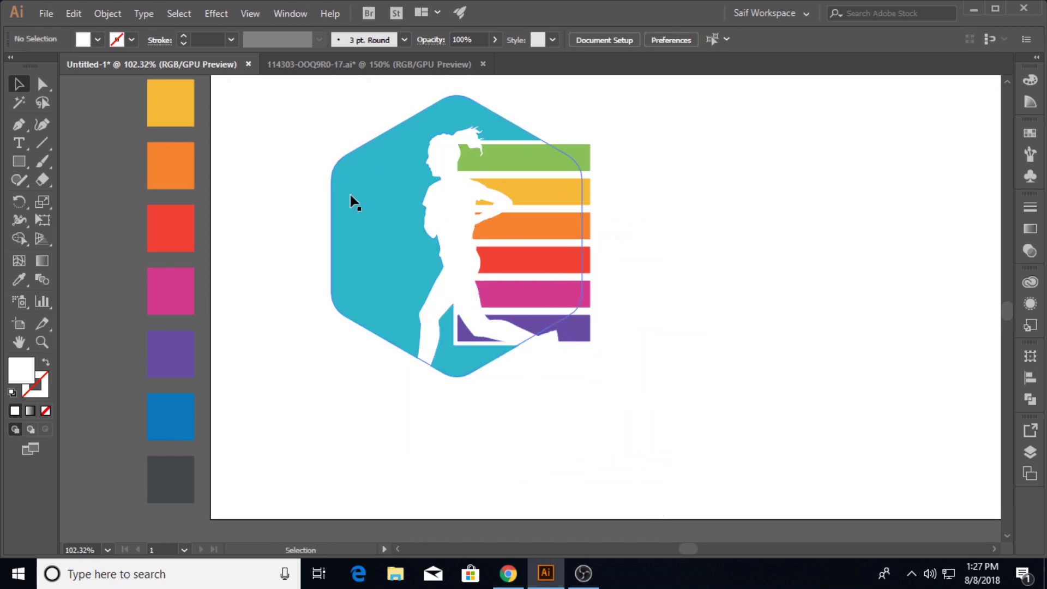
{"action": "left_click_drag", "start_coordinate": [350, 195], "coordinate": [677, 194]}
{"action": "key", "text": "ctrl+z"}
{"action": "key", "text": "ctrl+z"}
{"action": "left_click", "coordinate": [865, 199]}
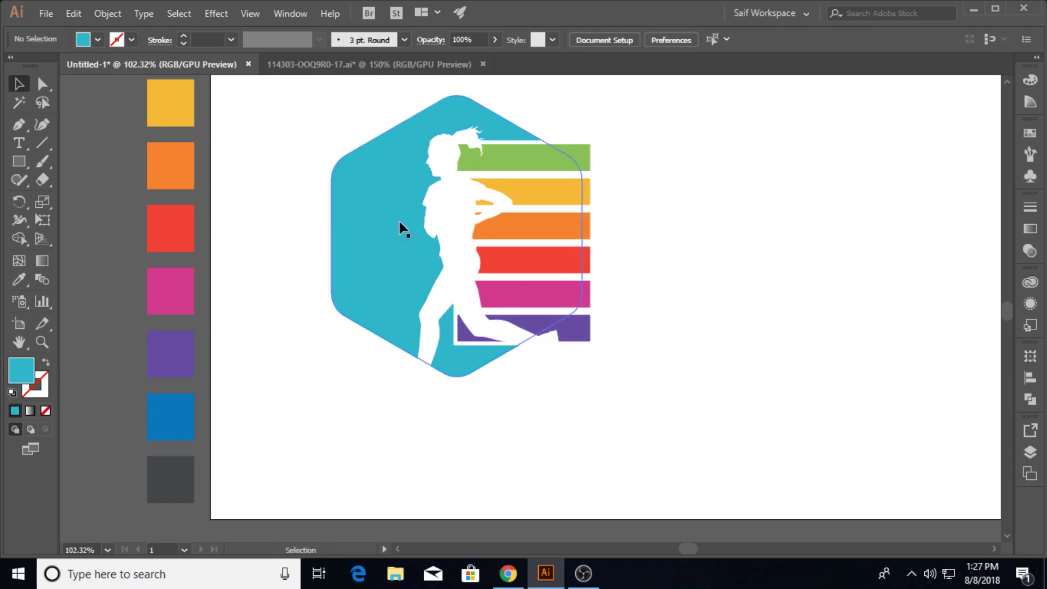
Select the hexagon and all the bars without the runner and place a duplicate of them to the right of the original
{"action": "left_click", "coordinate": [402, 227]}
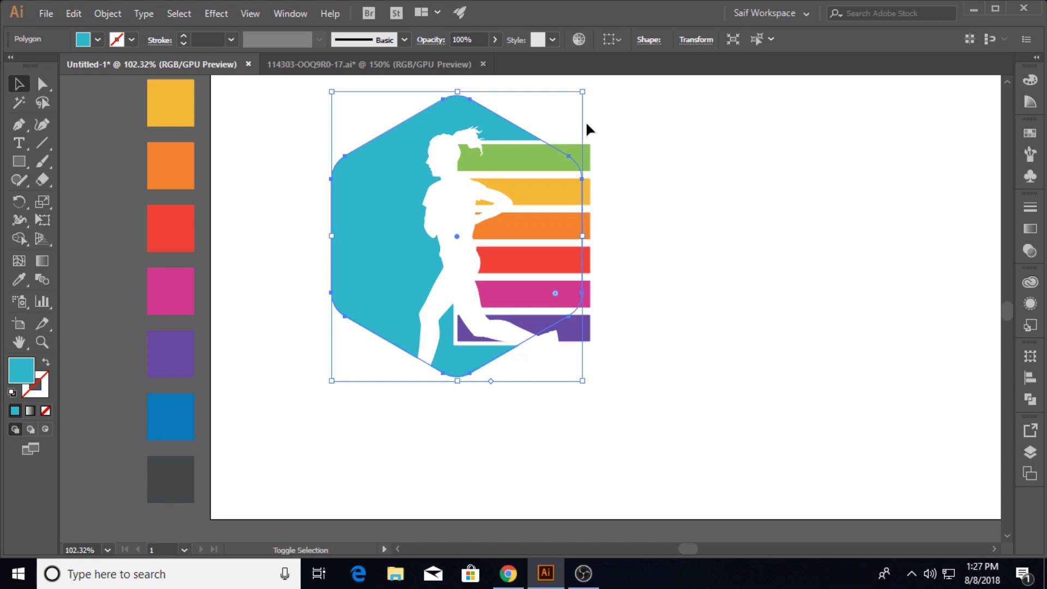
{"action": "left_click_drag", "start_coordinate": [587, 122], "coordinate": [638, 386]}
{"action": "left_click_drag", "start_coordinate": [538, 233], "coordinate": [847, 229]}
{"action": "key", "text": "ctrl+z"}
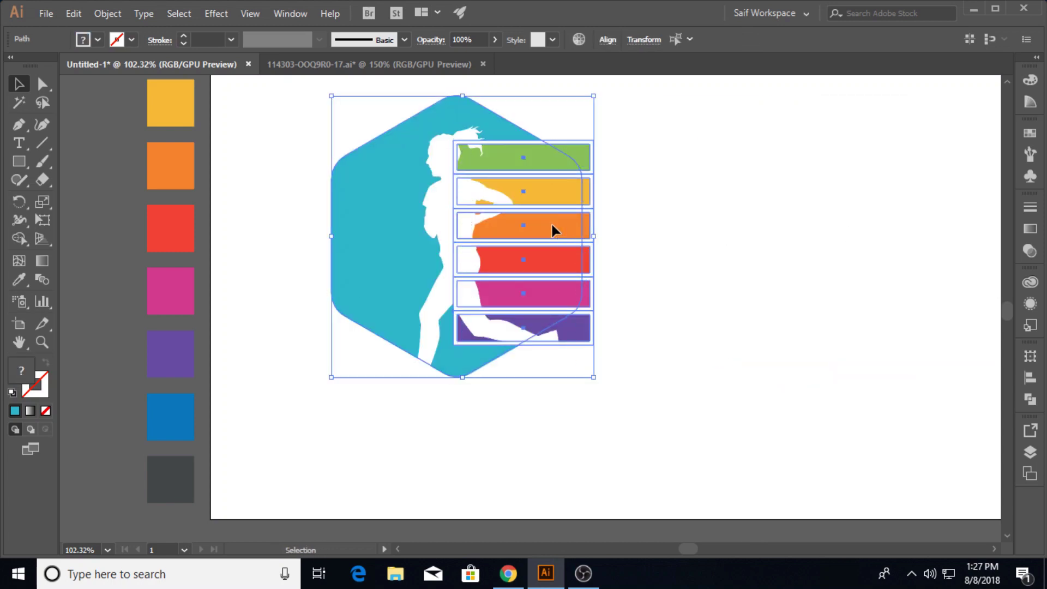
{"action": "left_click_drag", "start_coordinate": [555, 229], "coordinate": [863, 230]}
Split the duplicated hexagon and bars with the Pathfinder Divide operation and ungroup the pieces
{"action": "left_click", "coordinate": [1031, 400]}
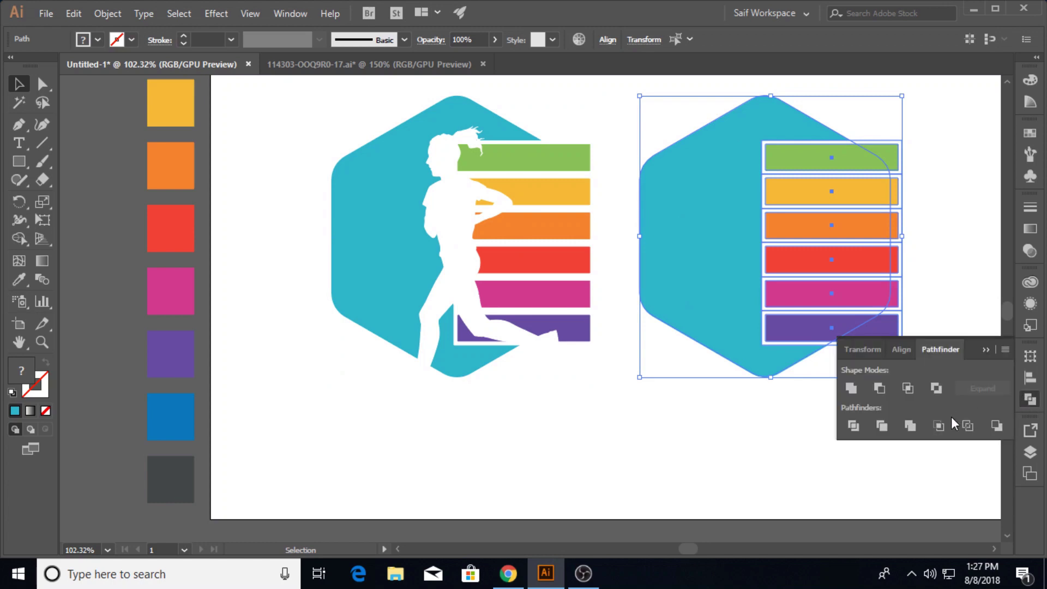
{"action": "left_click", "coordinate": [854, 425]}
{"action": "left_click", "coordinate": [1031, 400]}
{"action": "left_click", "coordinate": [984, 350]}
{"action": "right_click", "coordinate": [840, 296]}
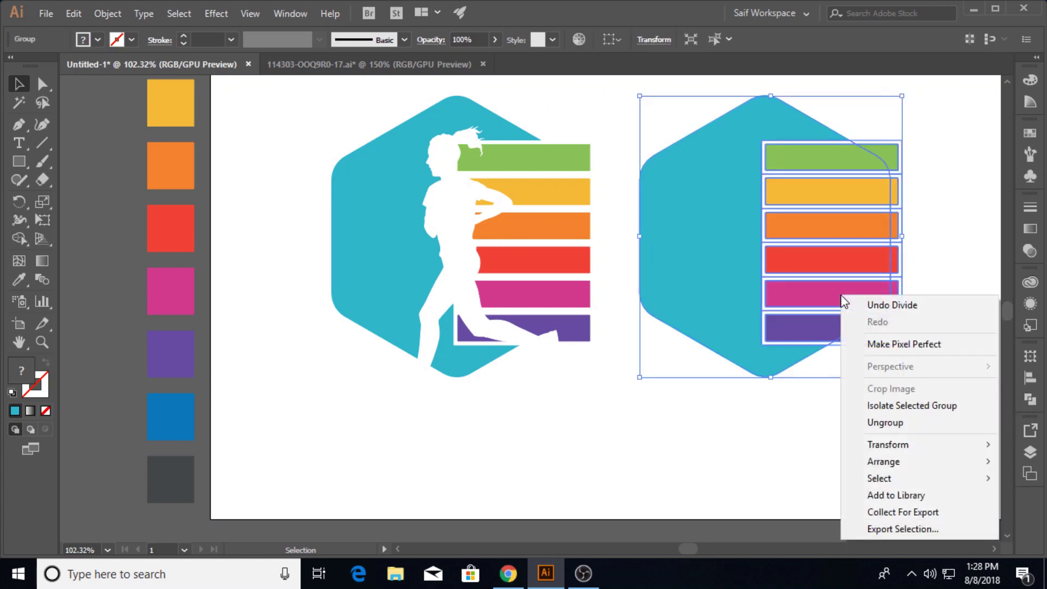
{"action": "left_click", "coordinate": [884, 420]}
{"action": "left_click", "coordinate": [864, 428]}
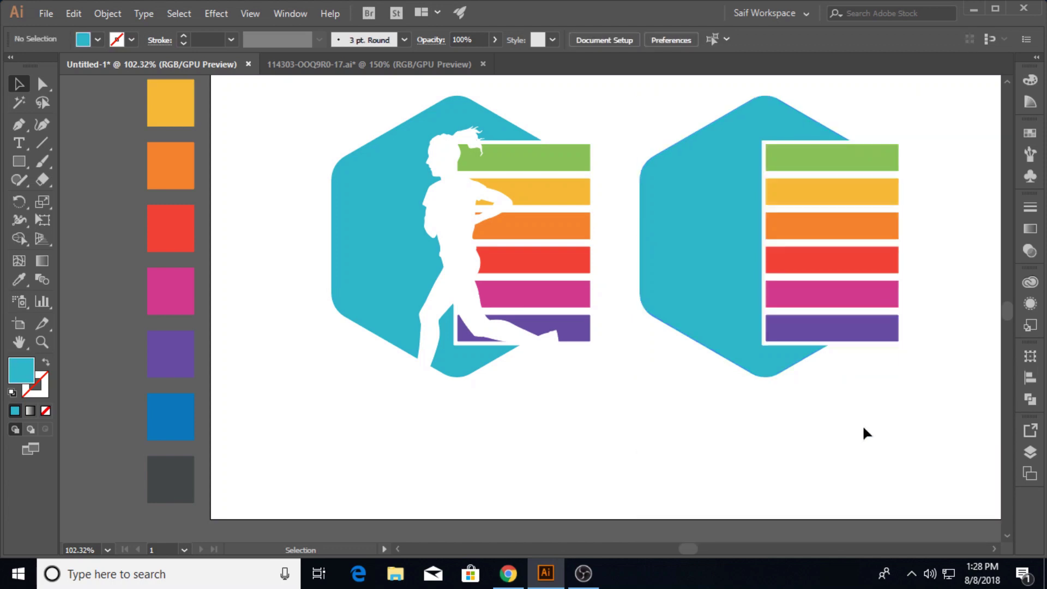
Delete the teal hexagon piece from the divided copy, keeping its bars
{"action": "left_click", "coordinate": [807, 163]}
{"action": "left_click", "coordinate": [722, 203]}
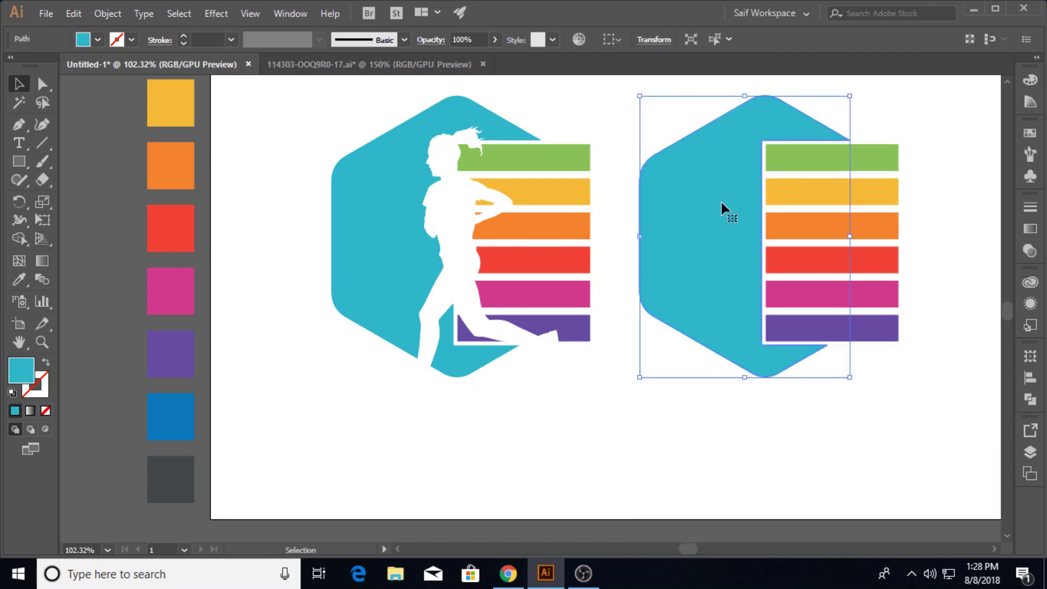
{"action": "key", "text": "Delete"}
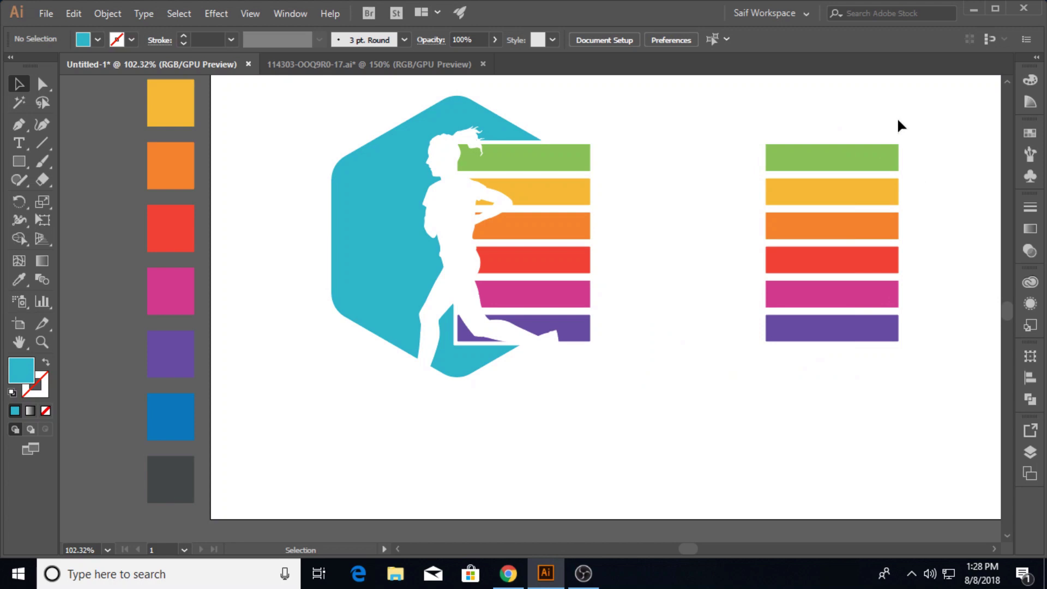
Move the trimmed bar pieces aside and delete the bar ends that overhang the hexagon's outline
{"action": "left_click", "coordinate": [897, 152]}
{"action": "key", "text": "Delete"}
{"action": "left_click_drag", "start_coordinate": [895, 136], "coordinate": [903, 151]}
{"action": "key", "text": "Delete"}
{"action": "left_click_drag", "start_coordinate": [713, 125], "coordinate": [772, 382]}
{"action": "left_click_drag", "start_coordinate": [830, 229], "coordinate": [686, 224]}
{"action": "left_click_drag", "start_coordinate": [966, 332], "coordinate": [965, 331]}
{"action": "key", "text": "Delete"}
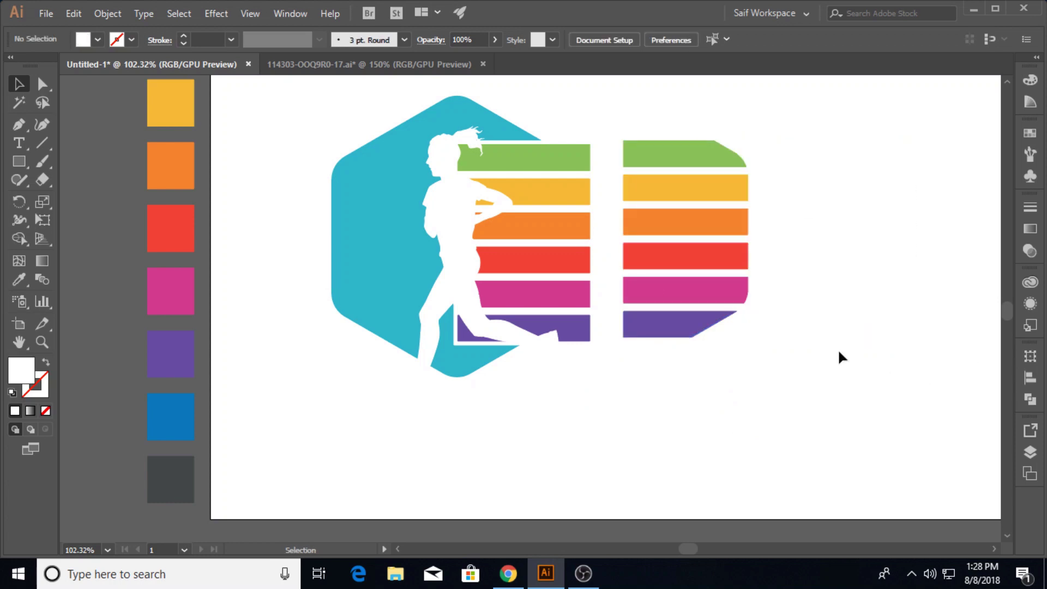
Move the original untrimmed bars off the hexagon to the far right and place the trimmed bars over the hexagon's right half
{"action": "left_click_drag", "start_coordinate": [613, 375], "coordinate": [613, 375]}
{"action": "left_click_drag", "start_coordinate": [554, 269], "coordinate": [940, 269]}
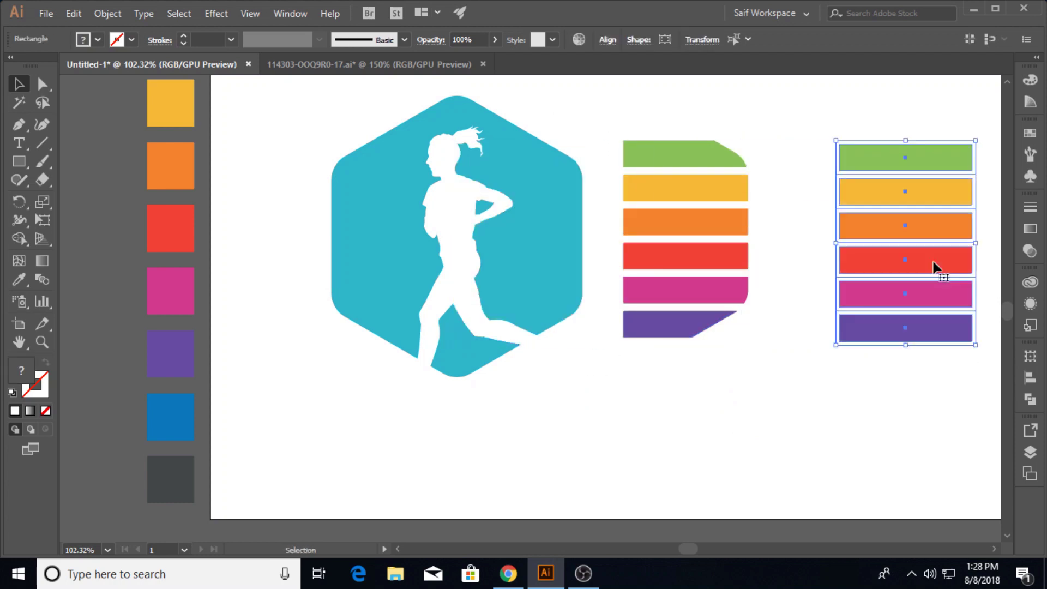
{"action": "mouse_move", "coordinate": [672, 113]}
{"action": "left_mouse_down"}
{"action": "mouse_move", "coordinate": [724, 257]}
{"action": "mouse_move", "coordinate": [505, 229]}
{"action": "mouse_move", "coordinate": [515, 235]}
{"action": "left_mouse_up"}
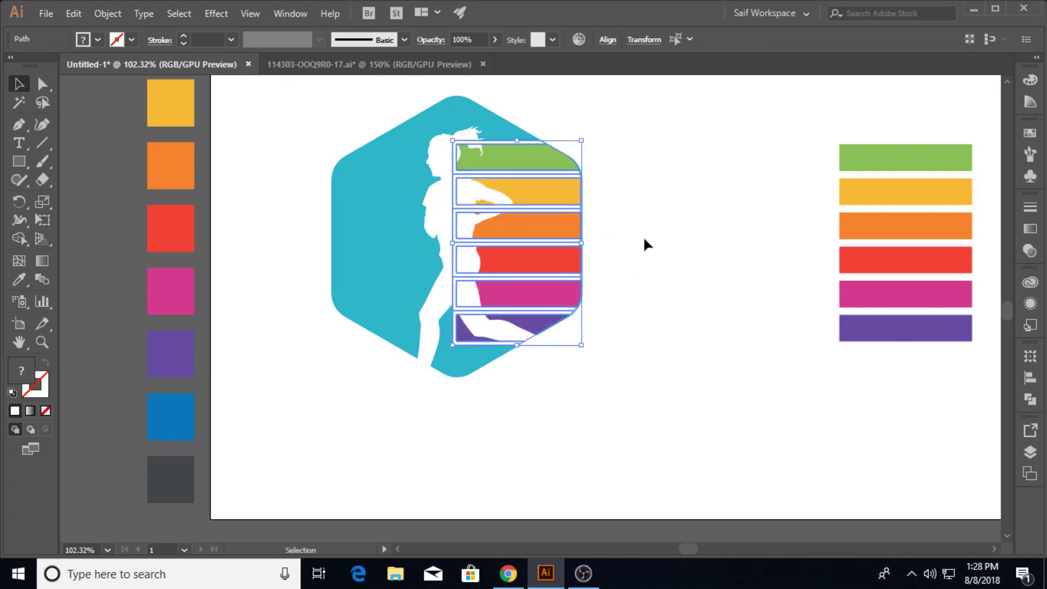
{"action": "left_click", "coordinate": [645, 244]}
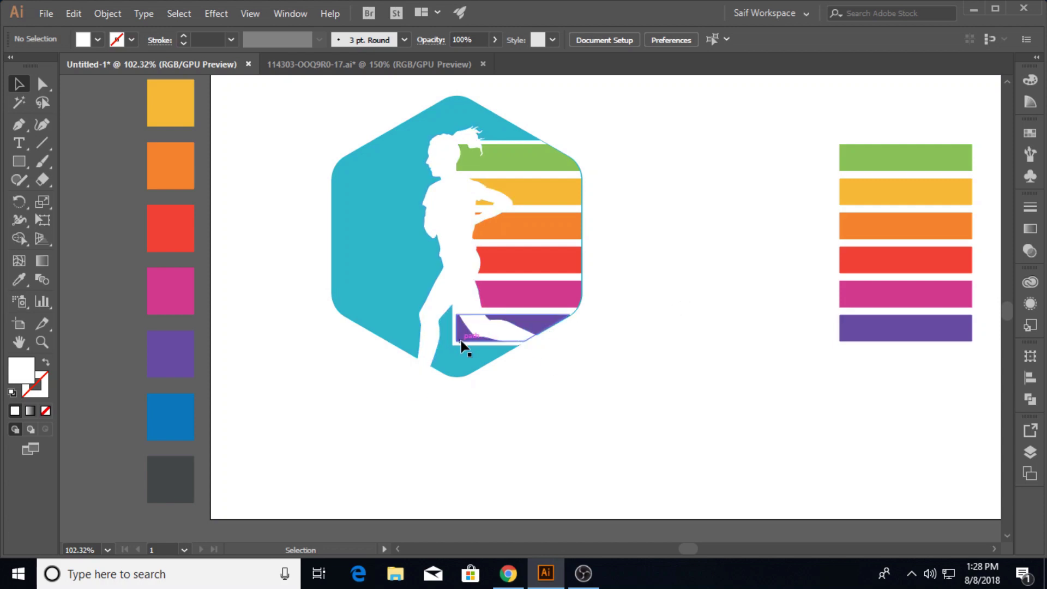
Pull the purple bar's two left corner points inward so that the bar's left end hides behind the runner's rear leg
{"action": "left_click", "coordinate": [42, 342]}
{"action": "left_click_drag", "start_coordinate": [416, 326], "coordinate": [749, 320]}
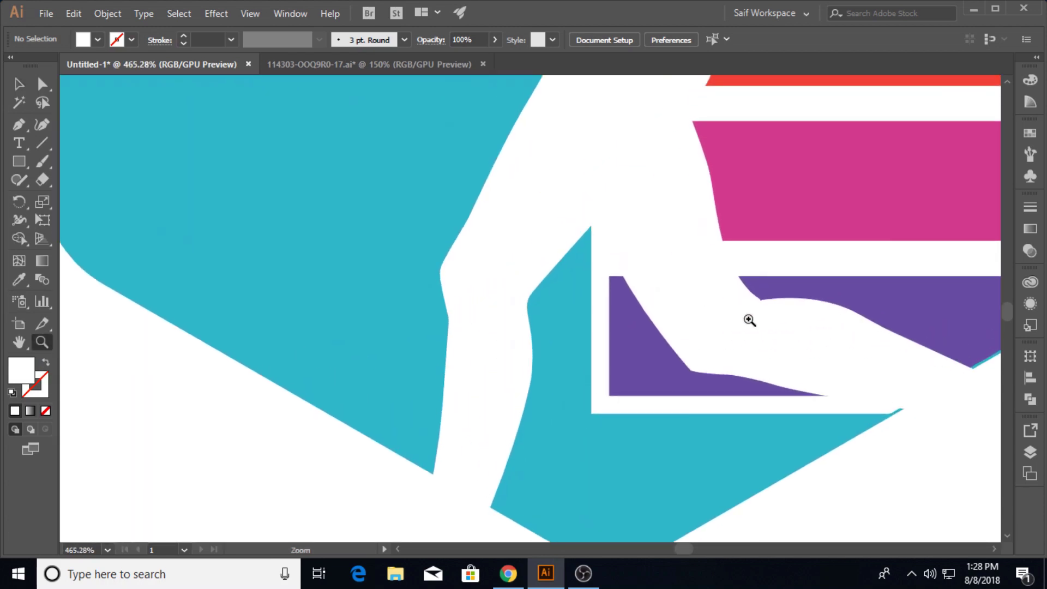
{"action": "key", "text": "v"}
{"action": "left_click", "coordinate": [679, 390]}
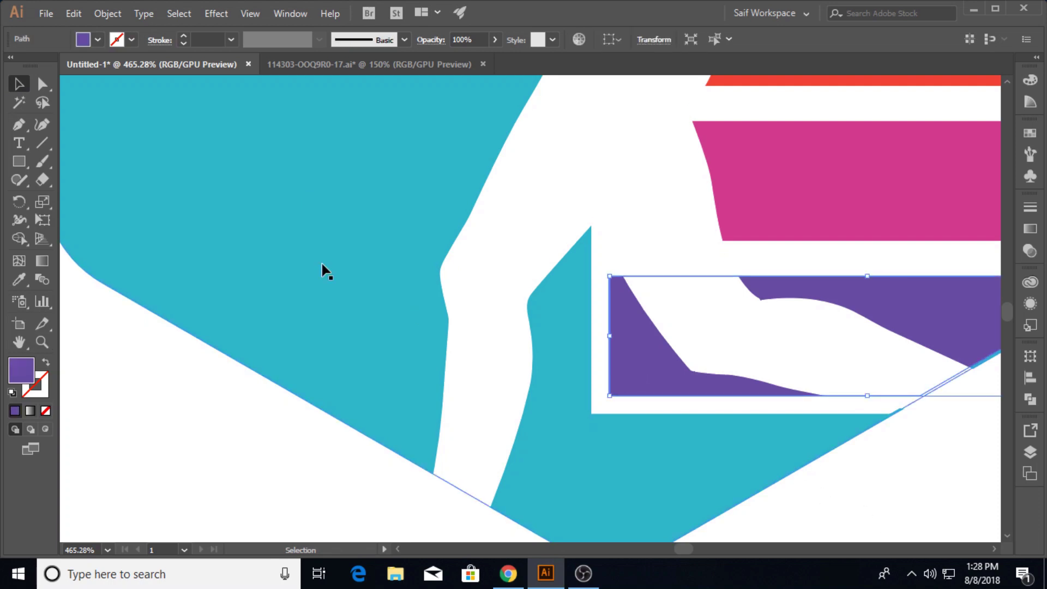
{"action": "key", "text": "a"}
{"action": "left_click", "coordinate": [609, 396]}
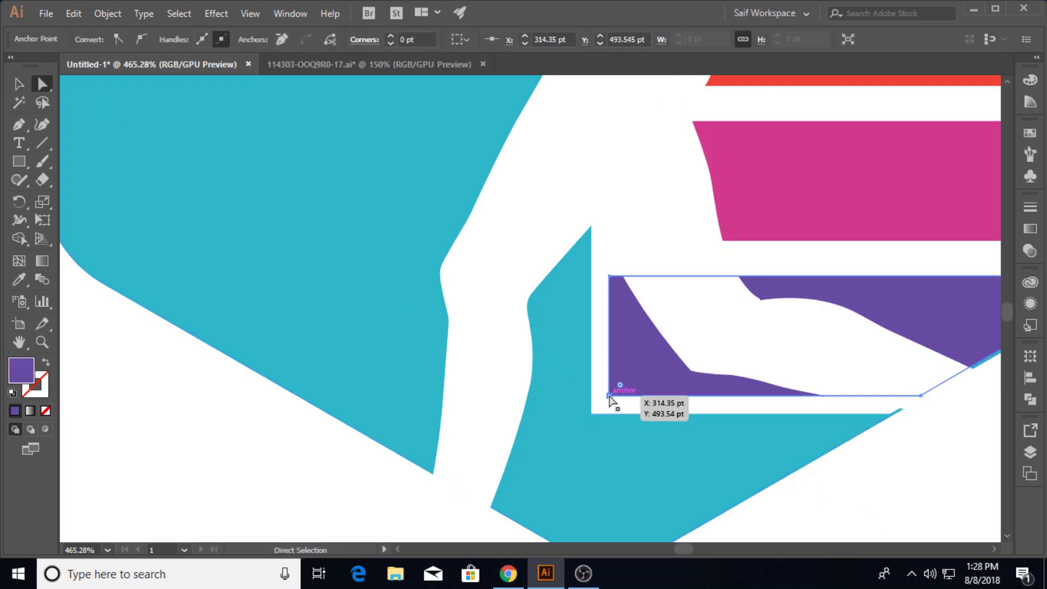
{"action": "left_click_drag", "start_coordinate": [609, 397], "coordinate": [714, 348]}
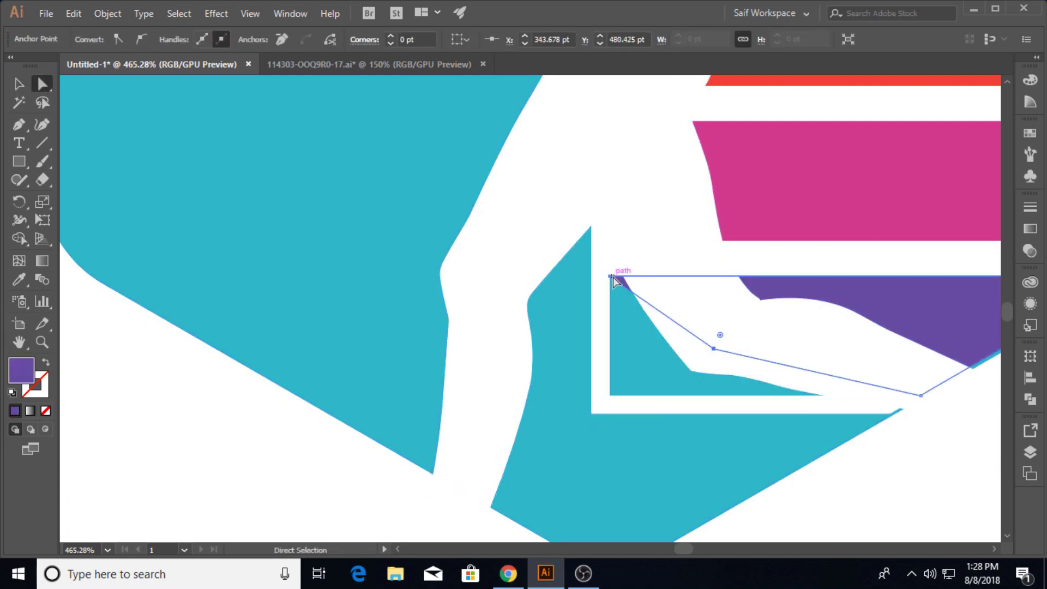
{"action": "left_click_drag", "start_coordinate": [609, 278], "coordinate": [630, 312]}
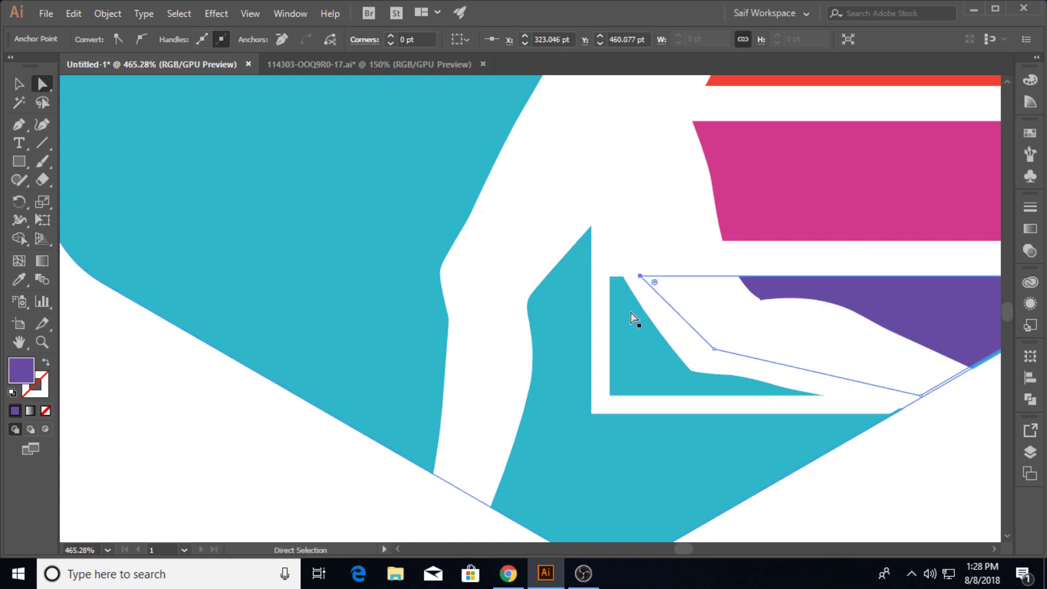
Reshape the white frame around the purple bar by moving its left and lower corner points behind the runner's rear leg
{"action": "left_click", "coordinate": [626, 381]}
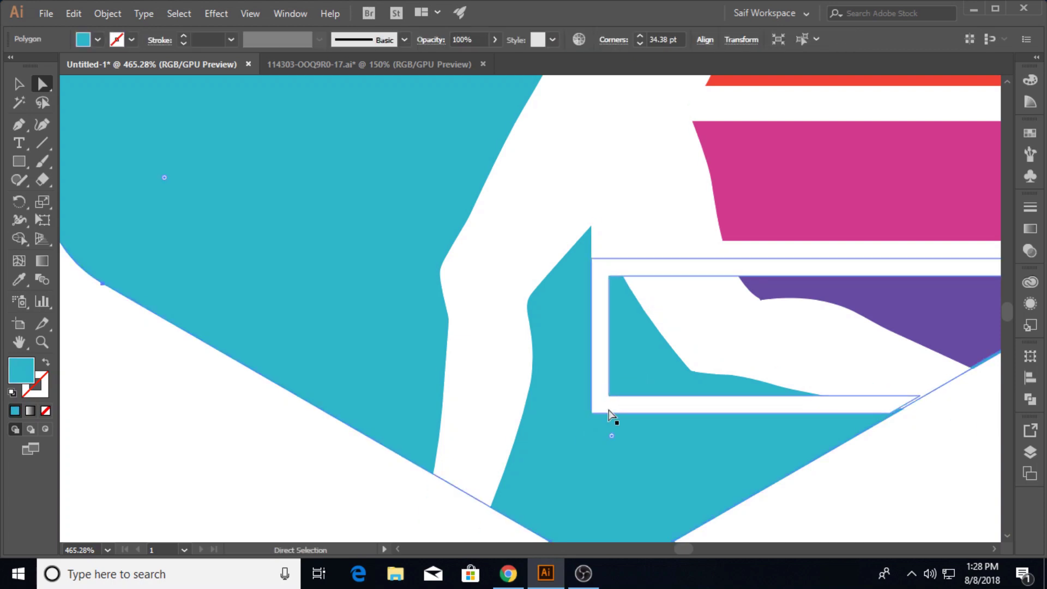
{"action": "left_click", "coordinate": [602, 416]}
{"action": "left_click", "coordinate": [610, 397]}
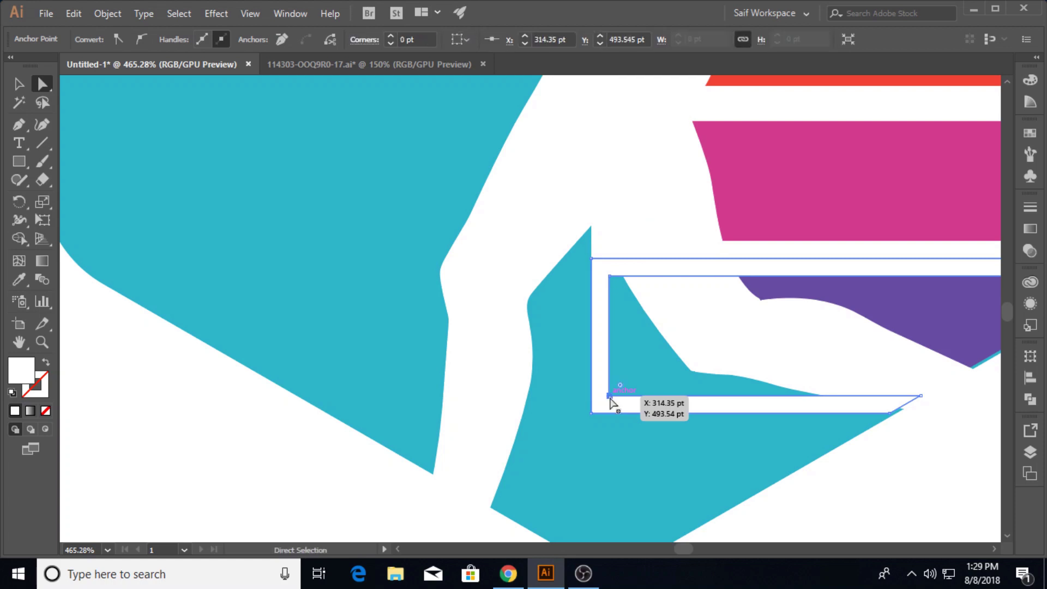
{"action": "left_click", "coordinate": [592, 414], "text": "shift"}
{"action": "left_click_drag", "start_coordinate": [609, 395], "coordinate": [749, 327]}
{"action": "left_click_drag", "start_coordinate": [891, 413], "coordinate": [892, 395]}
{"action": "left_click_drag", "start_coordinate": [611, 277], "coordinate": [452, 279]}
Undo the last corner move on the magenta bar's white frame and shift its lower-left corner rightward behind the leg
{"action": "left_click", "coordinate": [43, 345]}
{"action": "left_click_drag", "start_coordinate": [762, 143], "coordinate": [611, 229]}
{"action": "key", "text": "v"}
{"action": "left_click", "coordinate": [364, 114]}
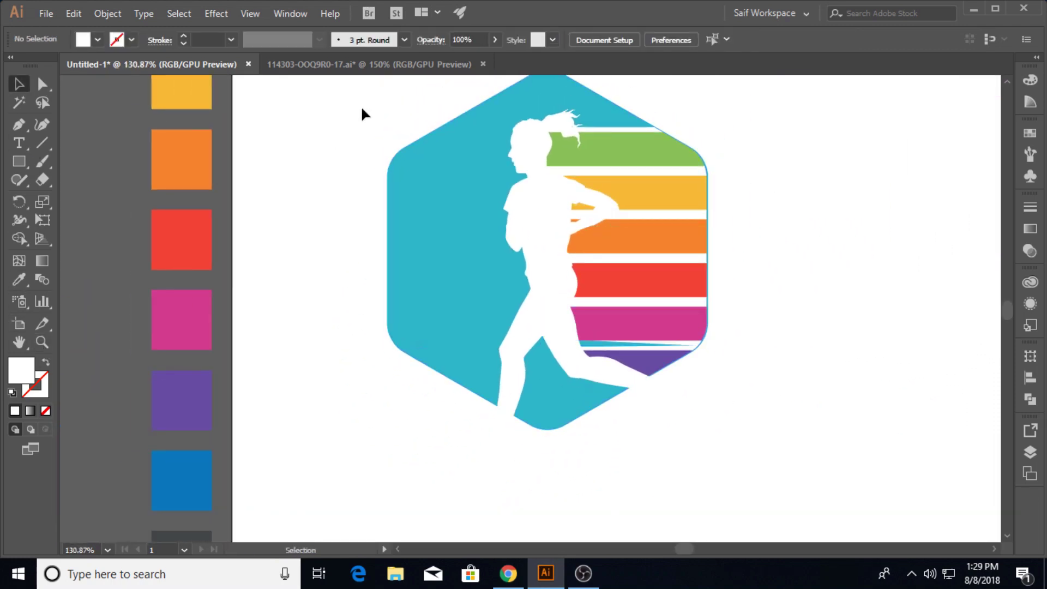
{"action": "scroll", "coordinate": [779, 212], "scroll_direction": "up", "scroll_amount": 1}
{"action": "key", "text": "ctrl+z"}
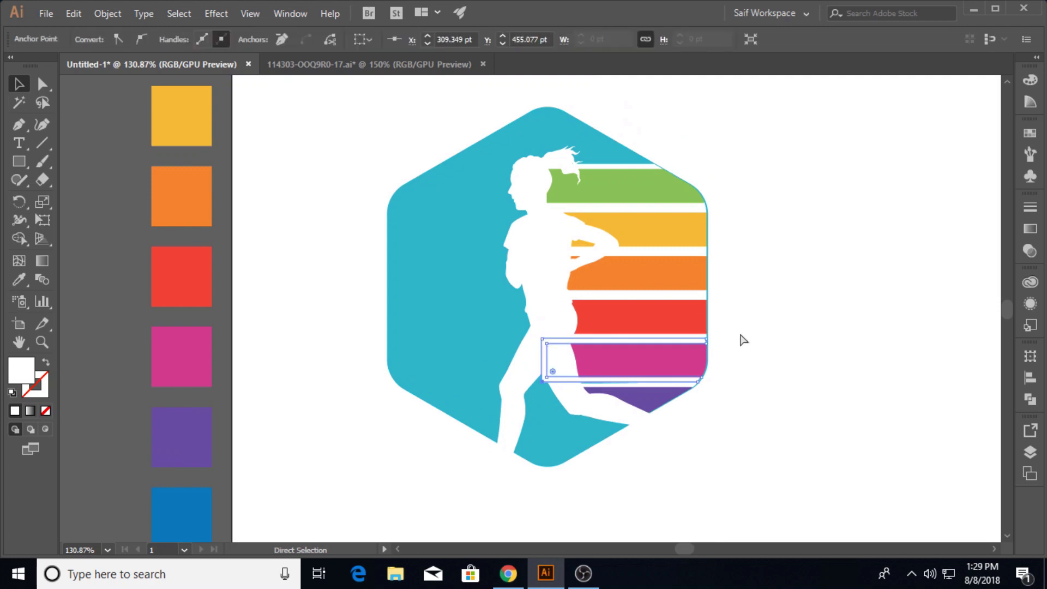
{"action": "left_click", "coordinate": [42, 342]}
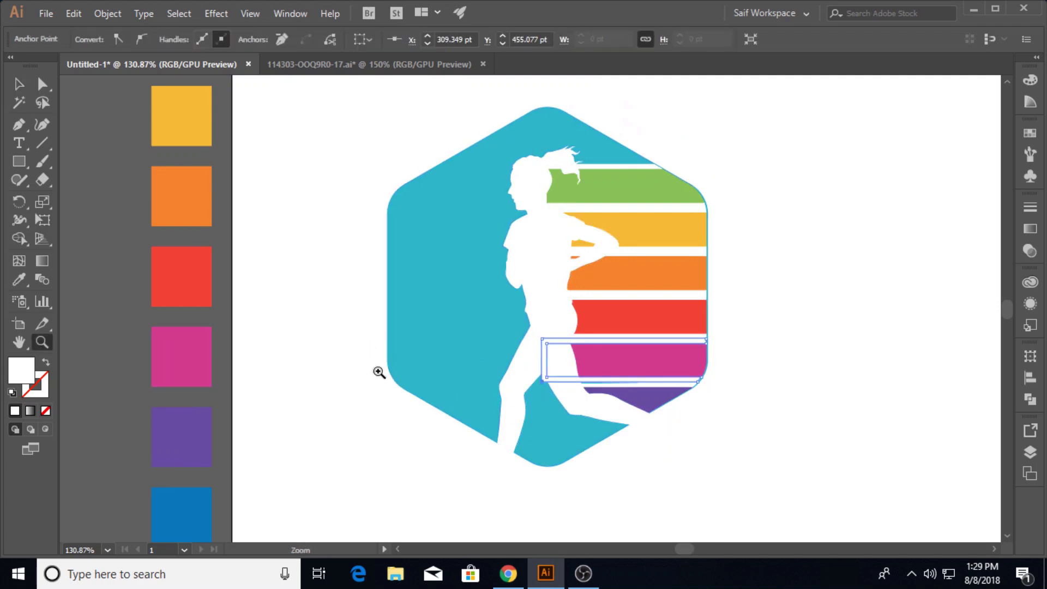
{"action": "left_click_drag", "start_coordinate": [464, 376], "coordinate": [599, 349]}
{"action": "left_click", "coordinate": [44, 84]}
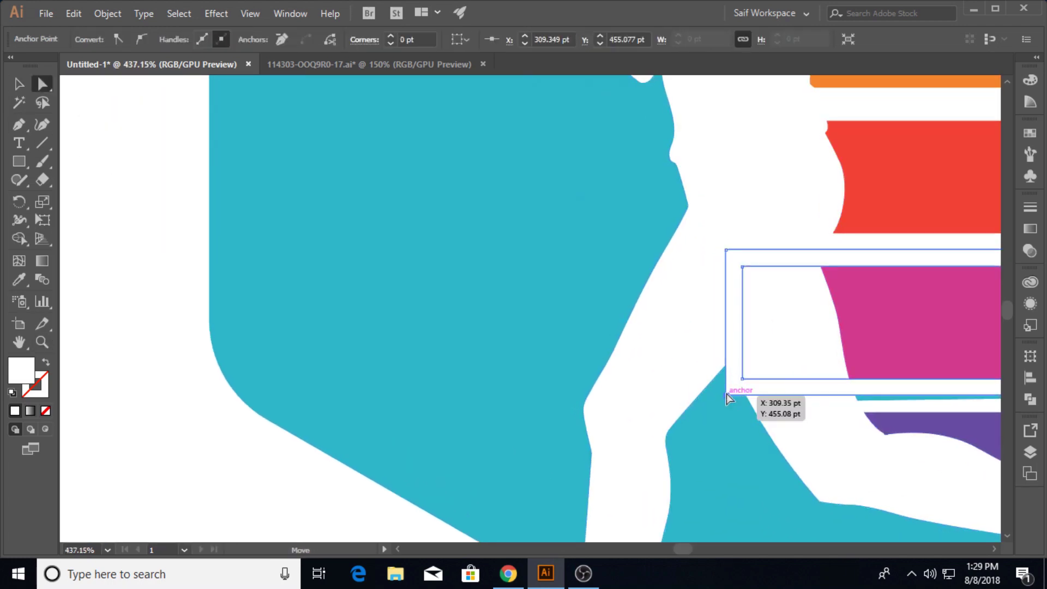
{"action": "left_click_drag", "start_coordinate": [727, 394], "coordinate": [766, 397]}
{"action": "left_click", "coordinate": [42, 342]}
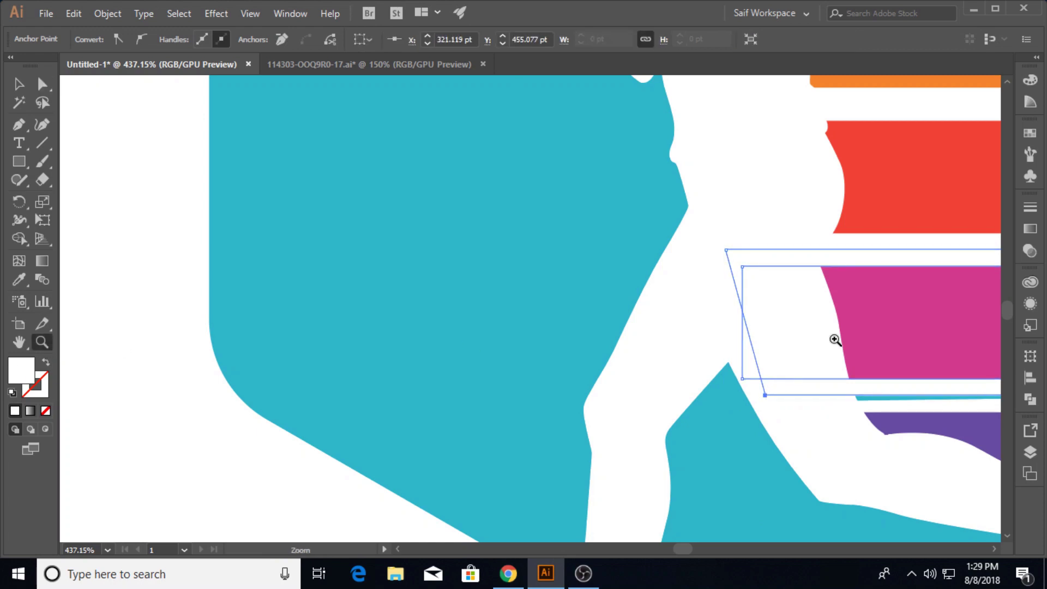
{"action": "left_click_drag", "start_coordinate": [834, 339], "coordinate": [692, 327]}
{"action": "left_click_drag", "start_coordinate": [818, 240], "coordinate": [535, 281]}
{"action": "left_click", "coordinate": [19, 84]}
{"action": "left_click", "coordinate": [753, 218]}
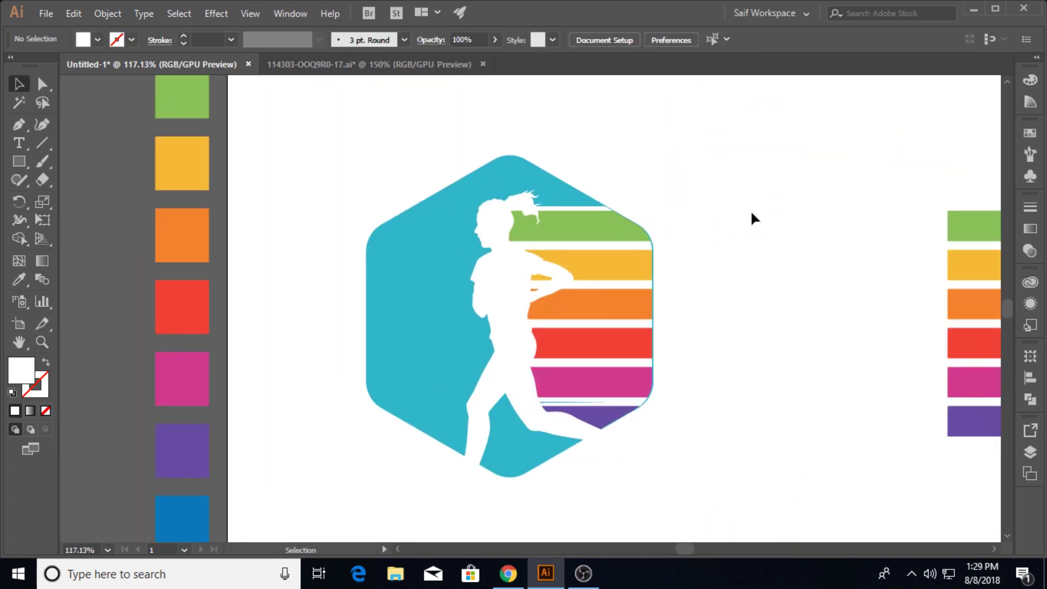
Delete the original untrimmed bars at the far right of the artboard
{"action": "left_click_drag", "start_coordinate": [769, 242], "coordinate": [687, 222]}
{"action": "left_click_drag", "start_coordinate": [769, 128], "coordinate": [948, 450]}
{"action": "key", "text": "Delete"}
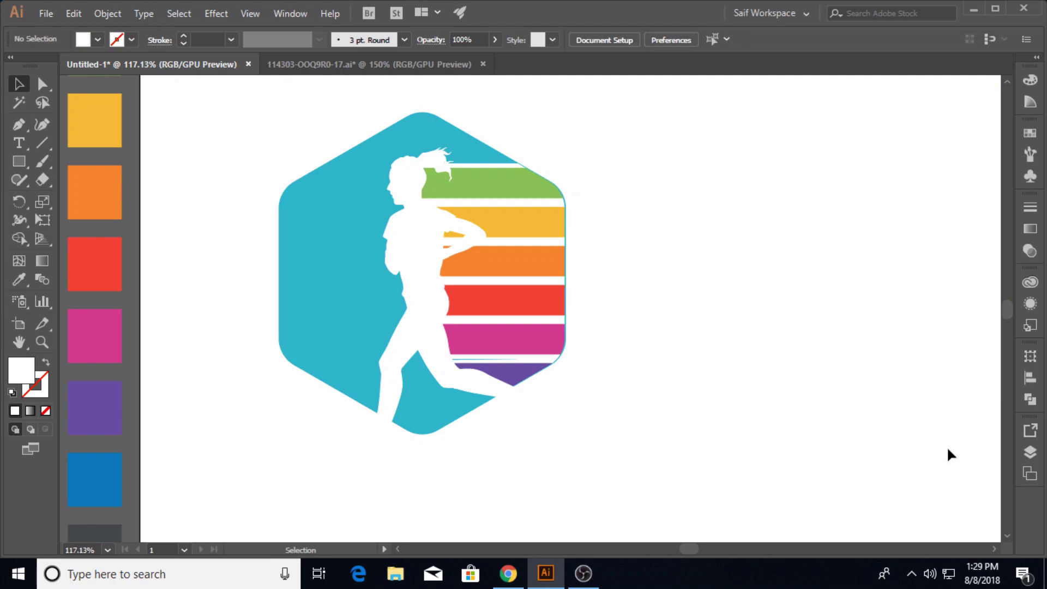
Raise the upper-left corner of the purple bar's white frame to straighten its slanted top edge and cover the teal sliver
{"action": "left_click", "coordinate": [42, 343]}
{"action": "left_click", "coordinate": [459, 344]}
{"action": "left_click_drag", "start_coordinate": [459, 344], "coordinate": [591, 358]}
{"action": "left_click", "coordinate": [20, 85]}
{"action": "left_click", "coordinate": [697, 411]}
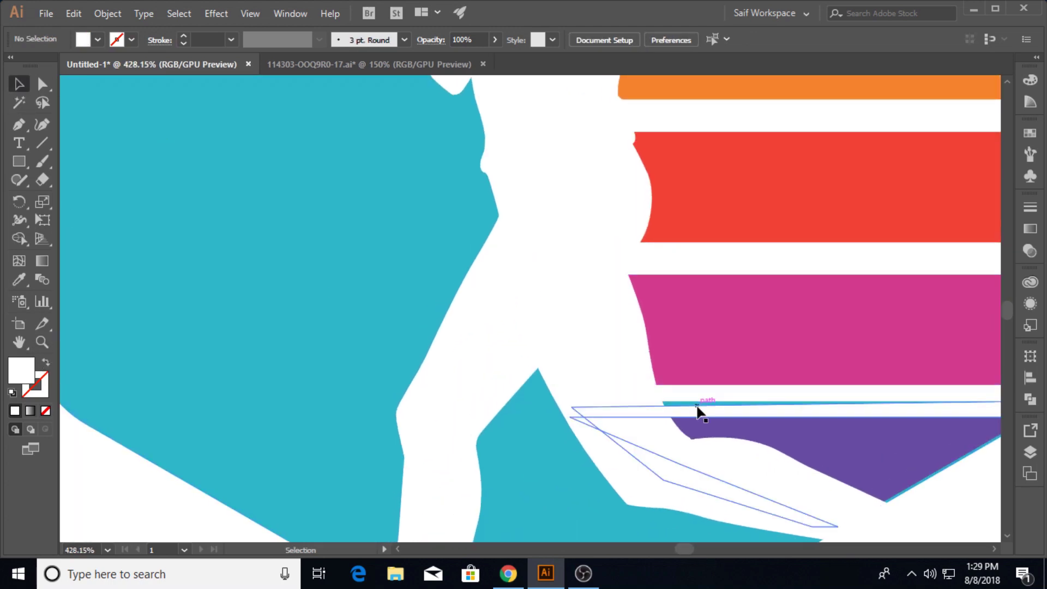
{"action": "left_click", "coordinate": [696, 421]}
{"action": "left_click", "coordinate": [628, 414]}
{"action": "left_click", "coordinate": [42, 84]}
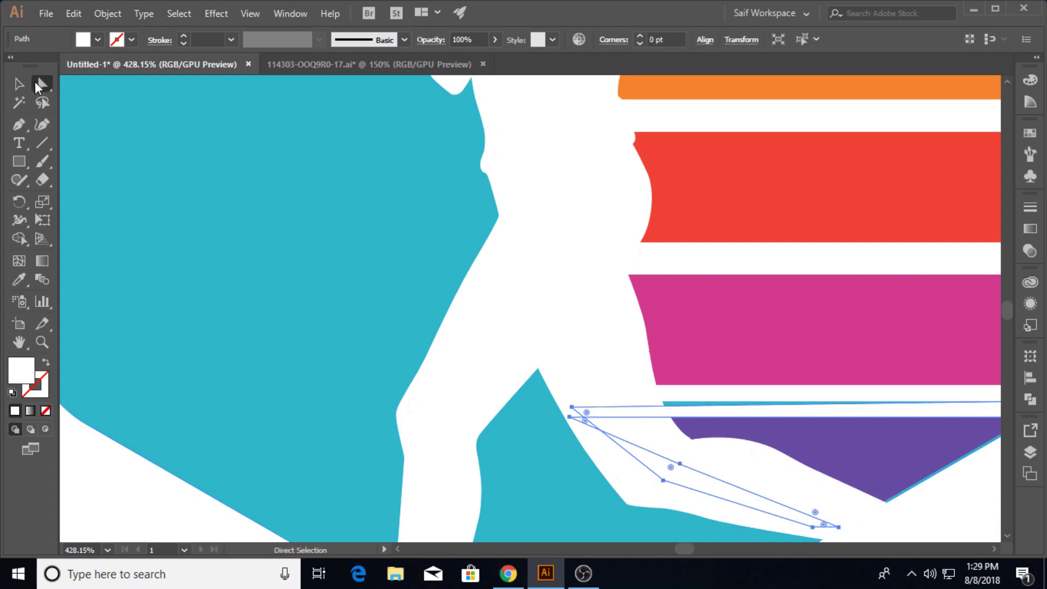
{"action": "left_click_drag", "start_coordinate": [572, 407], "coordinate": [570, 401]}
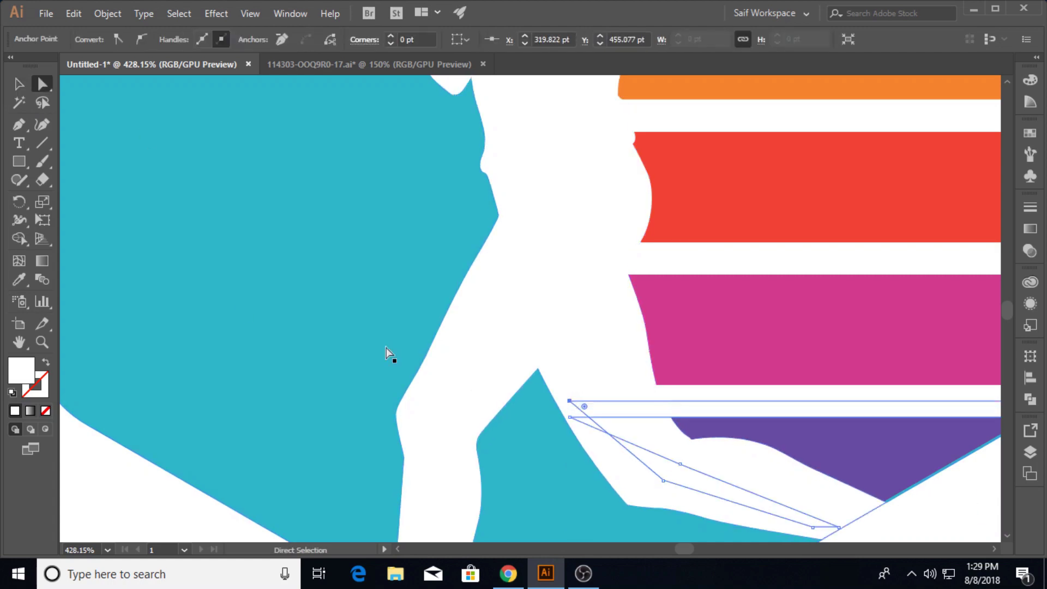
{"action": "left_click", "coordinate": [110, 355]}
Nudge the teal hexagon slightly to the left so that no teal edge shows beyond the bars' right ends
{"action": "key", "text": "z"}
{"action": "left_click", "coordinate": [355, 367], "text": "alt"}
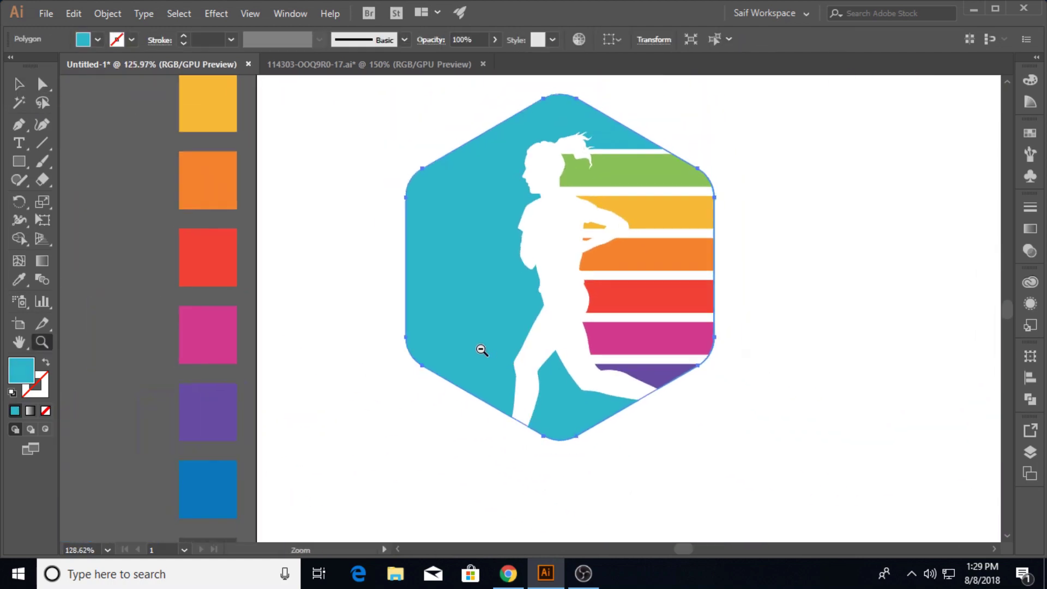
{"action": "left_click_drag", "start_coordinate": [491, 256], "coordinate": [430, 307]}
{"action": "left_click", "coordinate": [448, 297], "text": "alt"}
{"action": "key", "text": "v"}
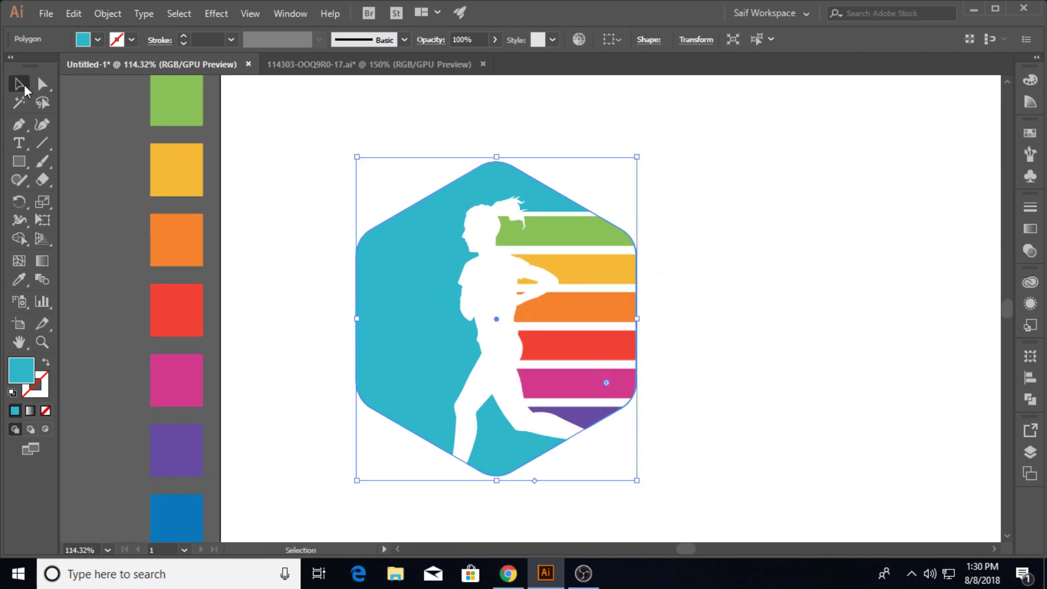
{"action": "left_click", "coordinate": [258, 162]}
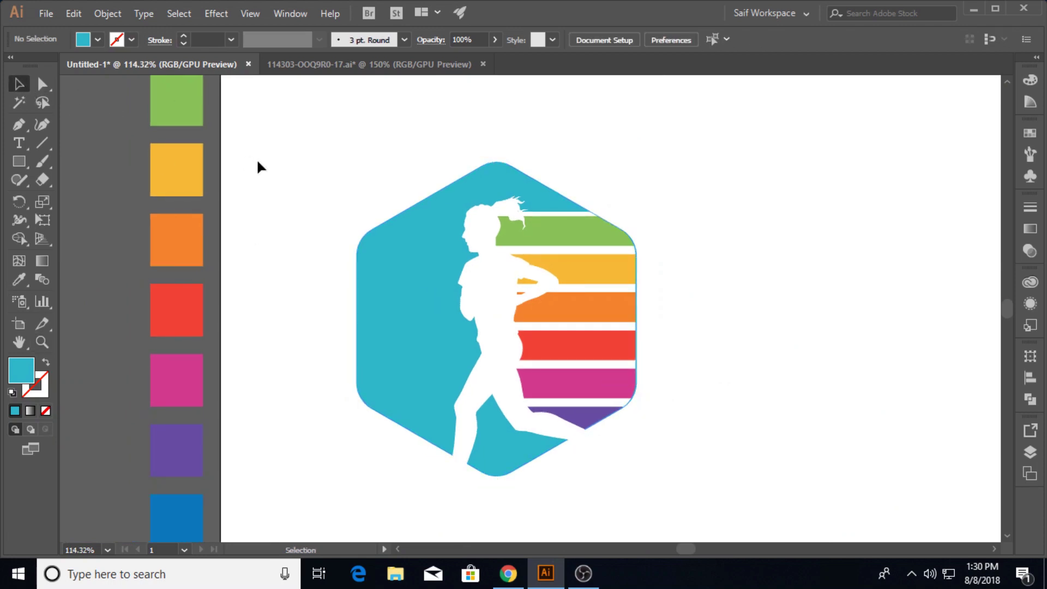
{"action": "left_click", "coordinate": [42, 345]}
{"action": "left_click_drag", "start_coordinate": [701, 293], "coordinate": [397, 297]}
{"action": "key", "text": "v"}
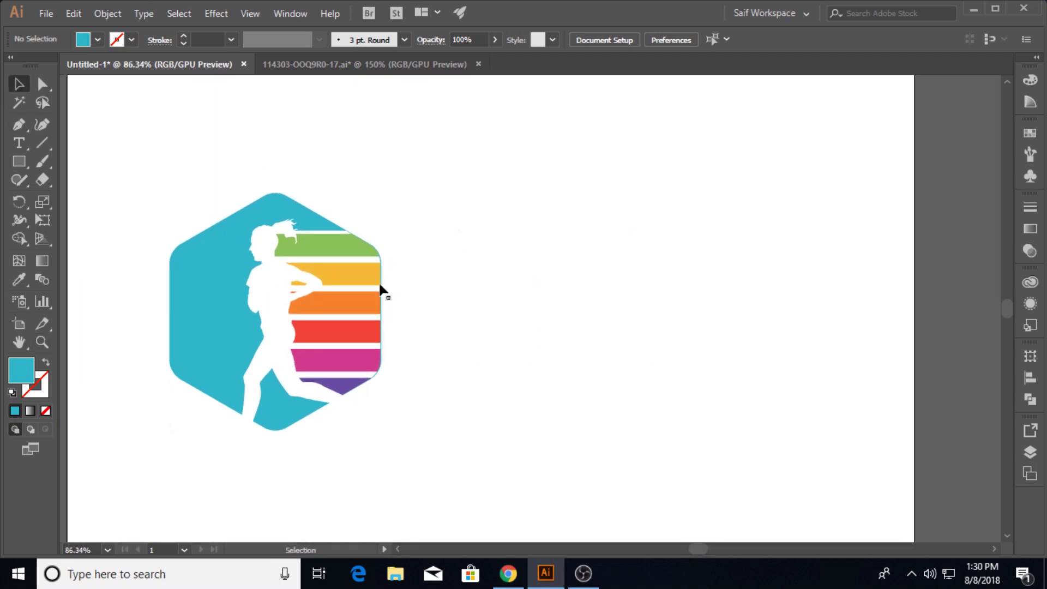
{"action": "left_click", "coordinate": [209, 274]}
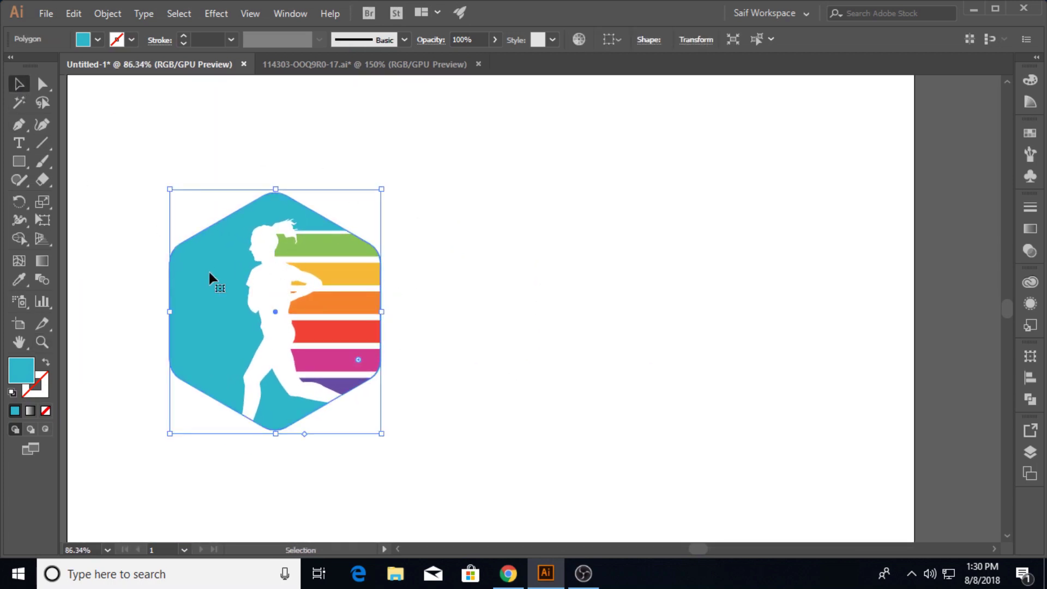
{"action": "left_click", "coordinate": [431, 194]}
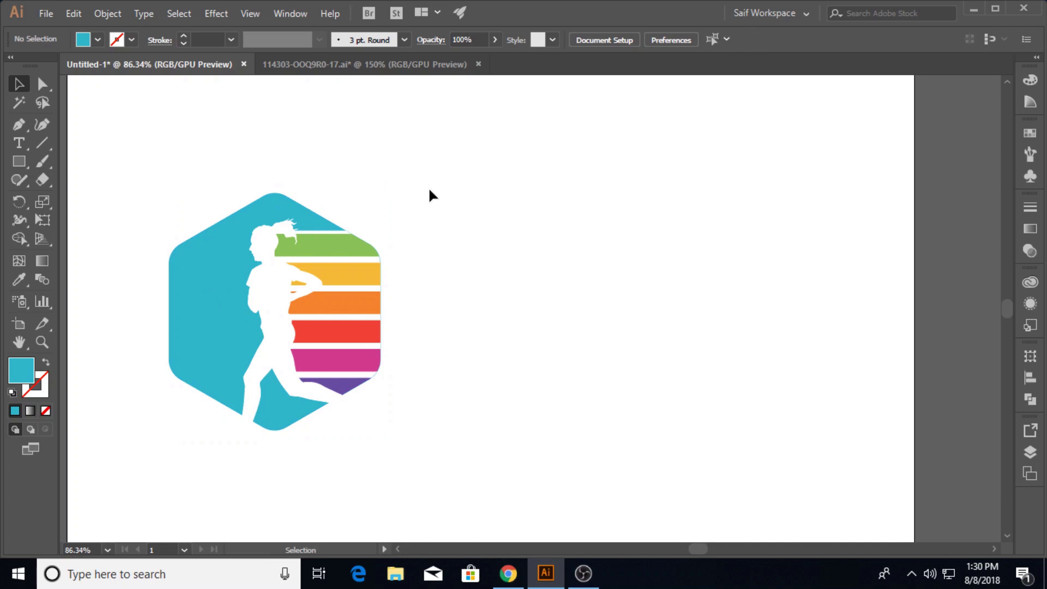
{"action": "left_click", "coordinate": [189, 304]}
{"action": "left_click", "coordinate": [443, 264]}
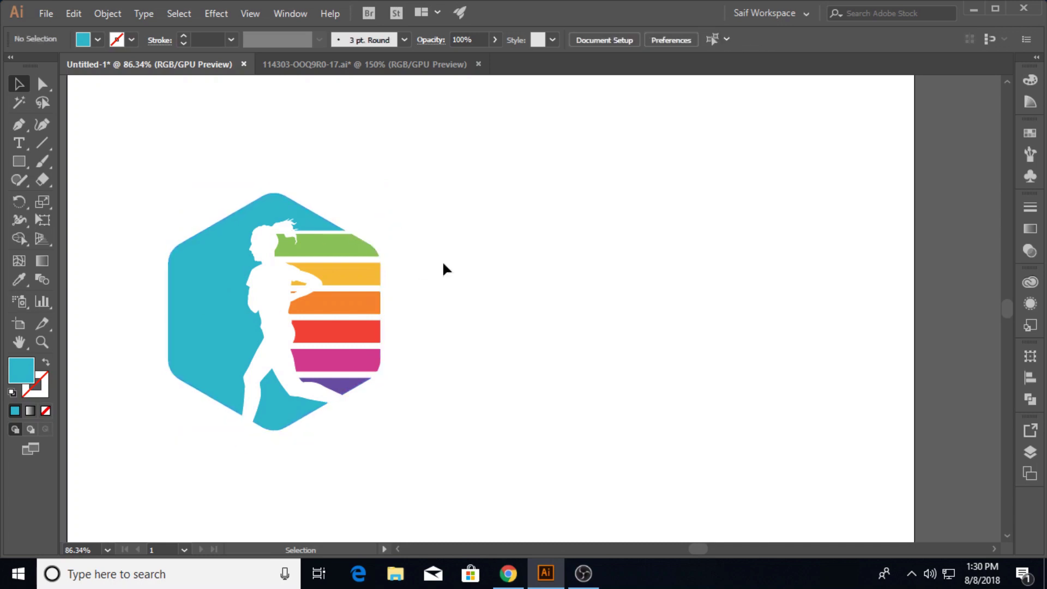
Add the text RUNNING to the right of the hexagon, enlarged to about 80 pt
{"action": "left_click", "coordinate": [22, 145]}
{"action": "left_click", "coordinate": [469, 294]}
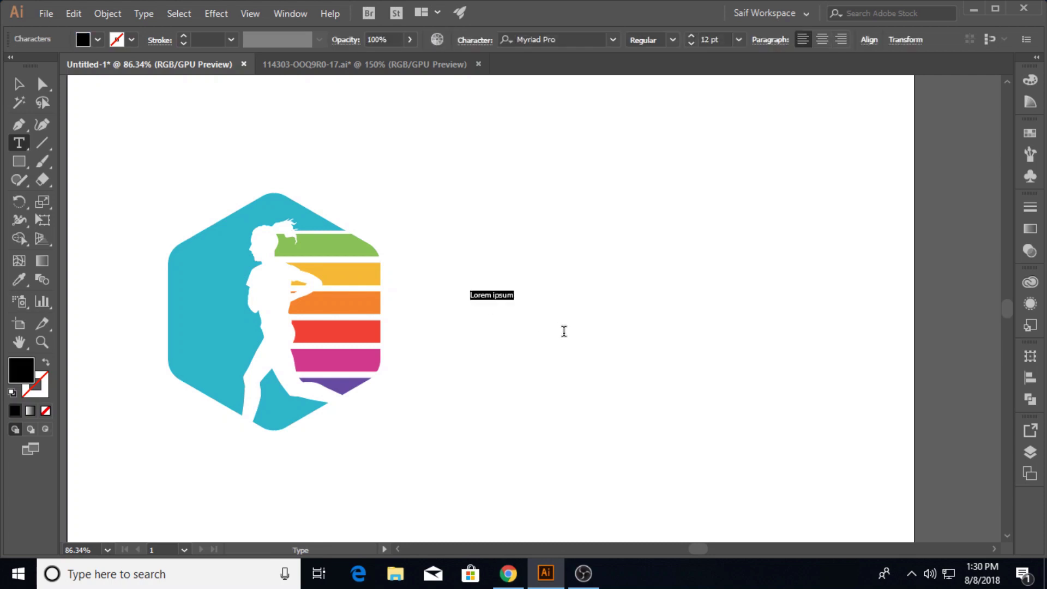
{"action": "key", "text": "BackSpace"}
{"action": "left_click", "coordinate": [19, 84]}
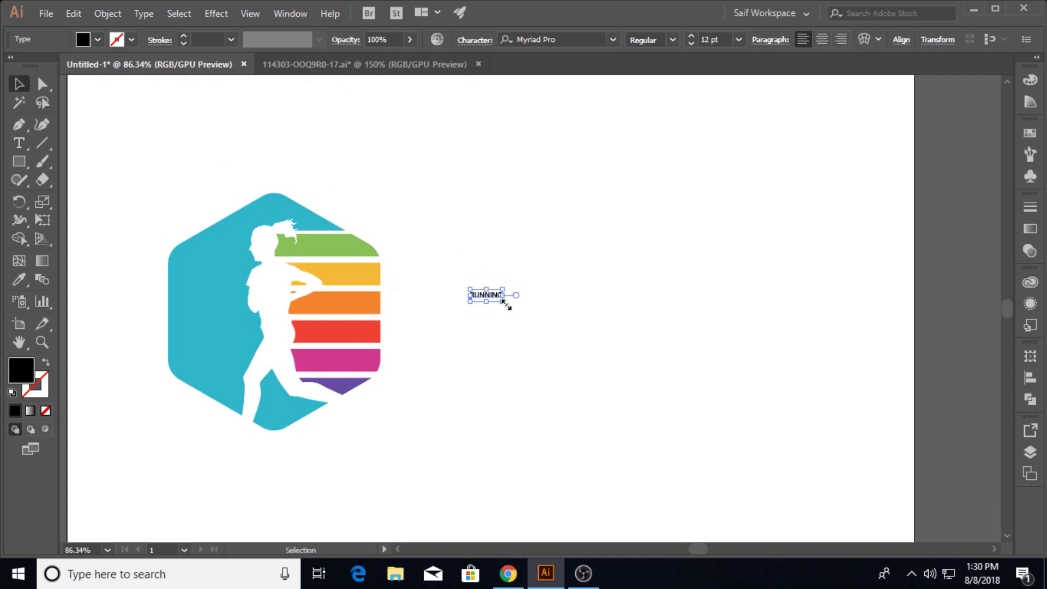
{"action": "left_click_drag", "start_coordinate": [506, 305], "coordinate": [725, 362]}
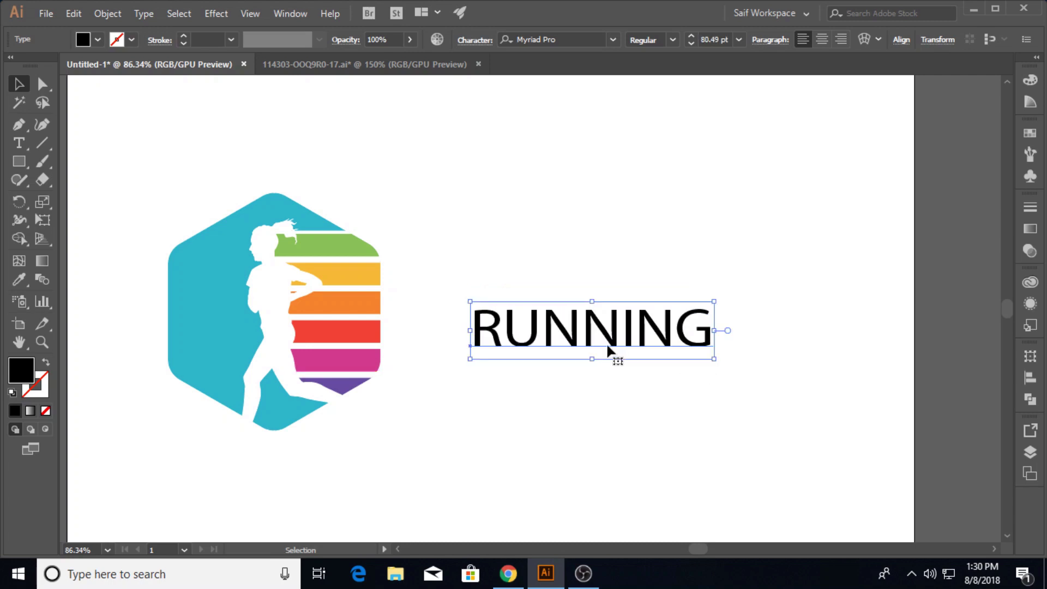
{"action": "left_click_drag", "start_coordinate": [613, 350], "coordinate": [602, 318]}
Set the RUNNING text to Bold and give it the dark grey sampled from the last colour swatch
{"action": "left_click", "coordinate": [673, 40]}
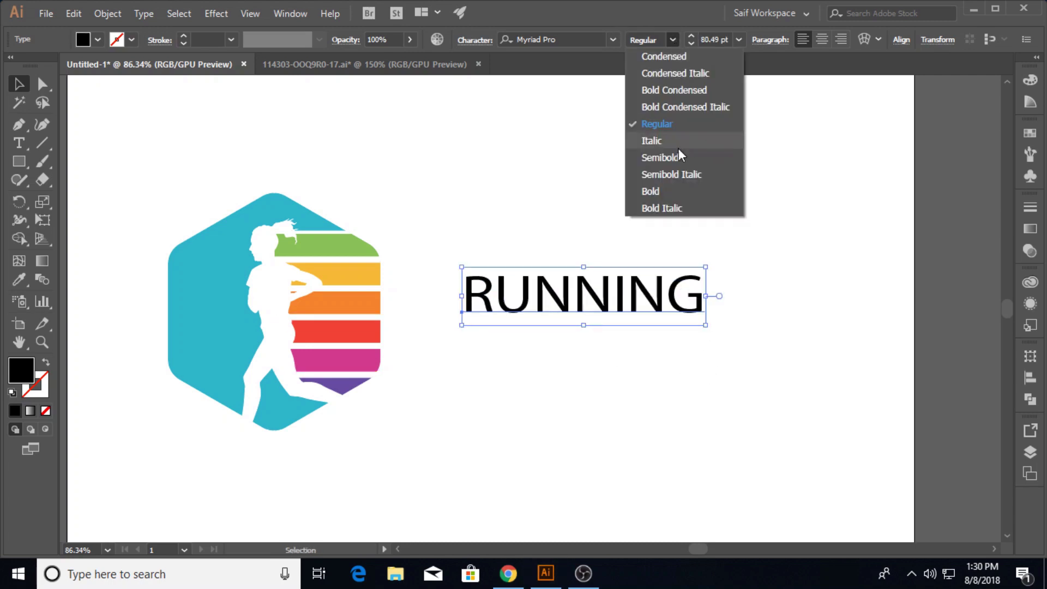
{"action": "left_click", "coordinate": [667, 192]}
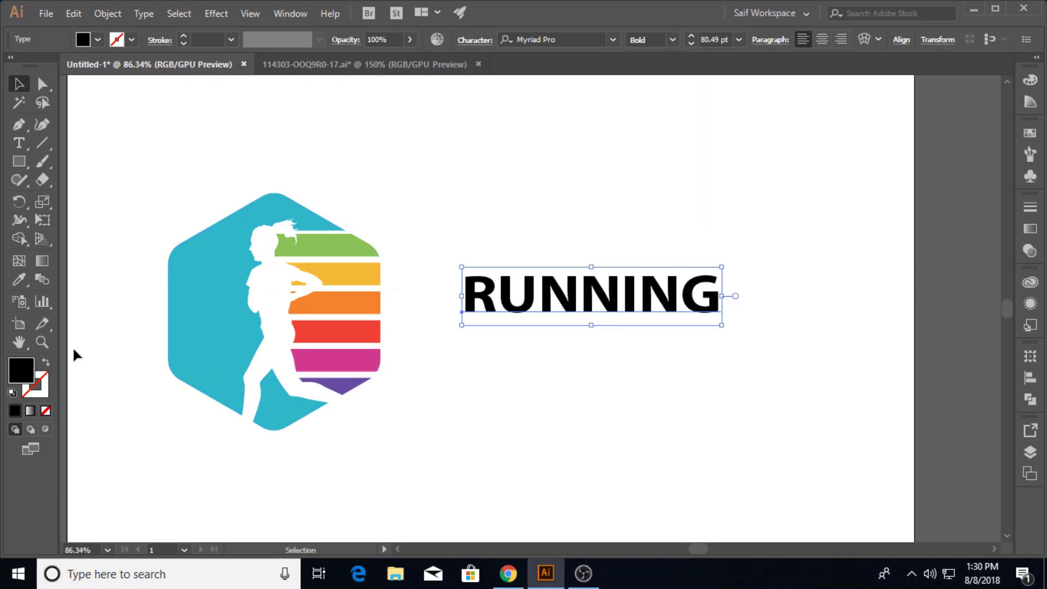
{"action": "key", "text": "z"}
{"action": "left_click_drag", "start_coordinate": [338, 299], "coordinate": [304, 310]}
{"action": "left_click", "coordinate": [20, 280]}
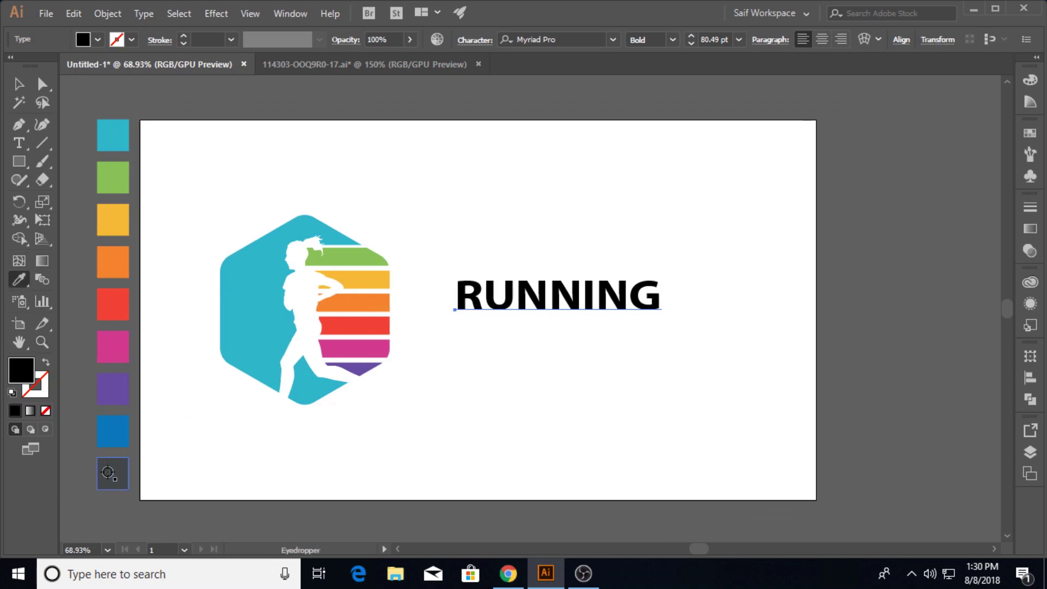
{"action": "left_click", "coordinate": [113, 473]}
{"action": "left_click", "coordinate": [19, 84]}
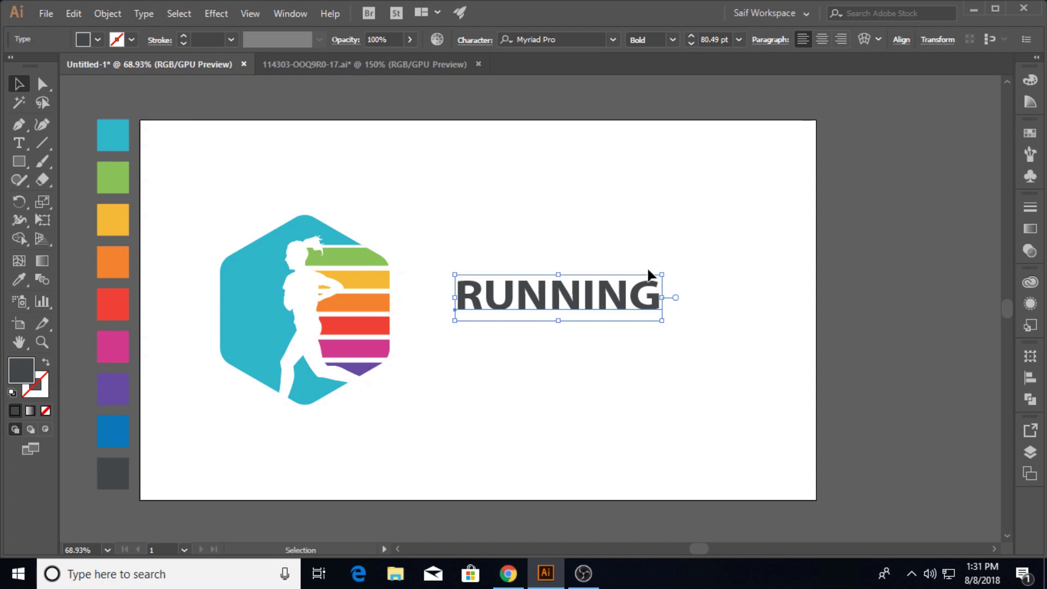
{"action": "left_click", "coordinate": [43, 84]}
{"action": "key", "text": "v"}
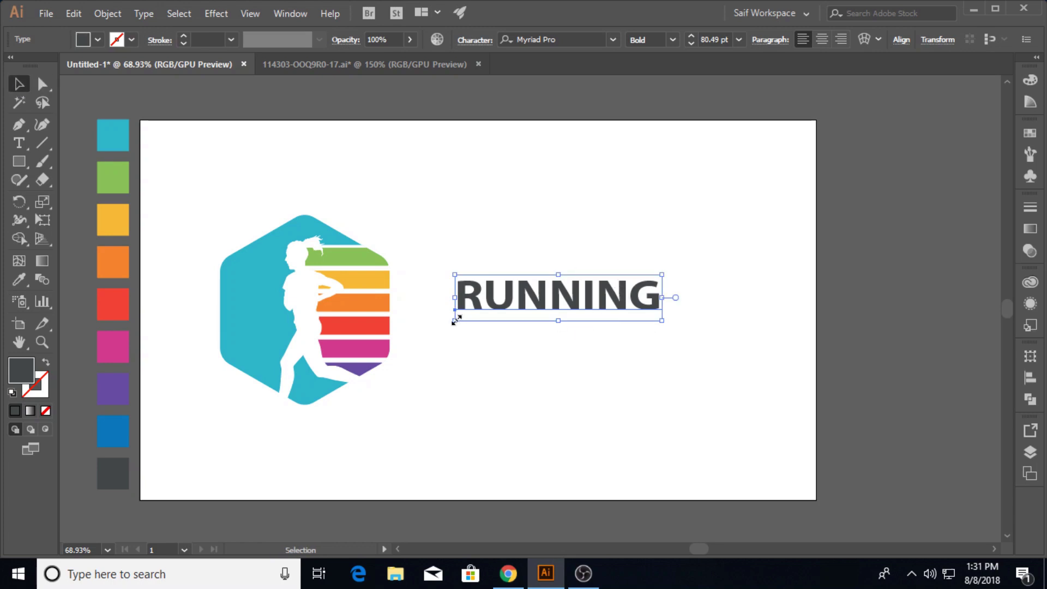
Widen and slightly enlarge the RUNNING text to about 83 pt with the Scale tool
{"action": "key", "text": "z"}
{"action": "left_click_drag", "start_coordinate": [584, 300], "coordinate": [621, 303]}
{"action": "left_click", "coordinate": [19, 83]}
{"action": "left_click", "coordinate": [42, 202]}
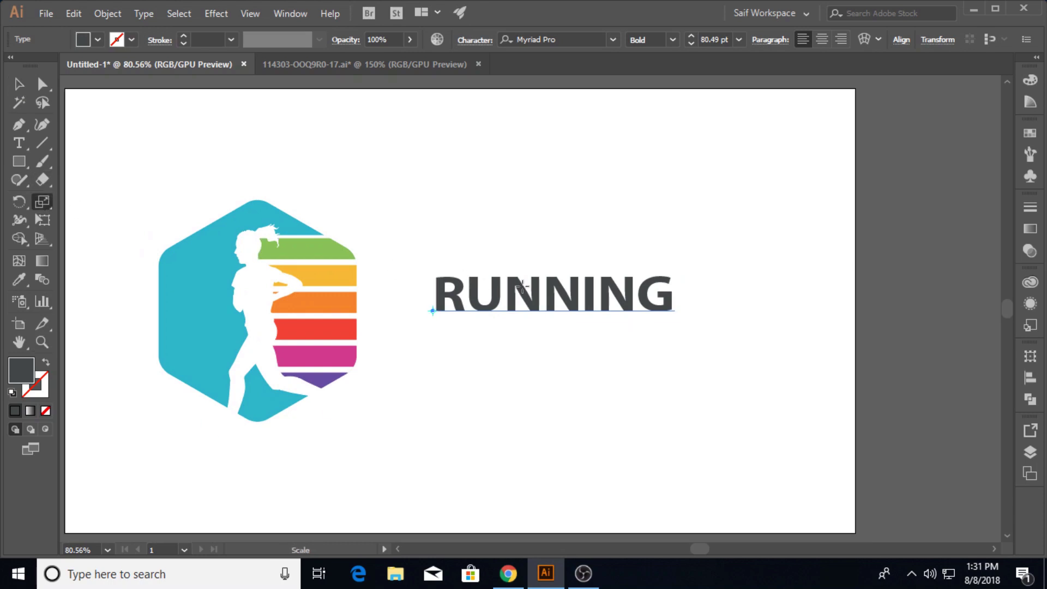
{"action": "left_click_drag", "start_coordinate": [514, 279], "coordinate": [522, 278]}
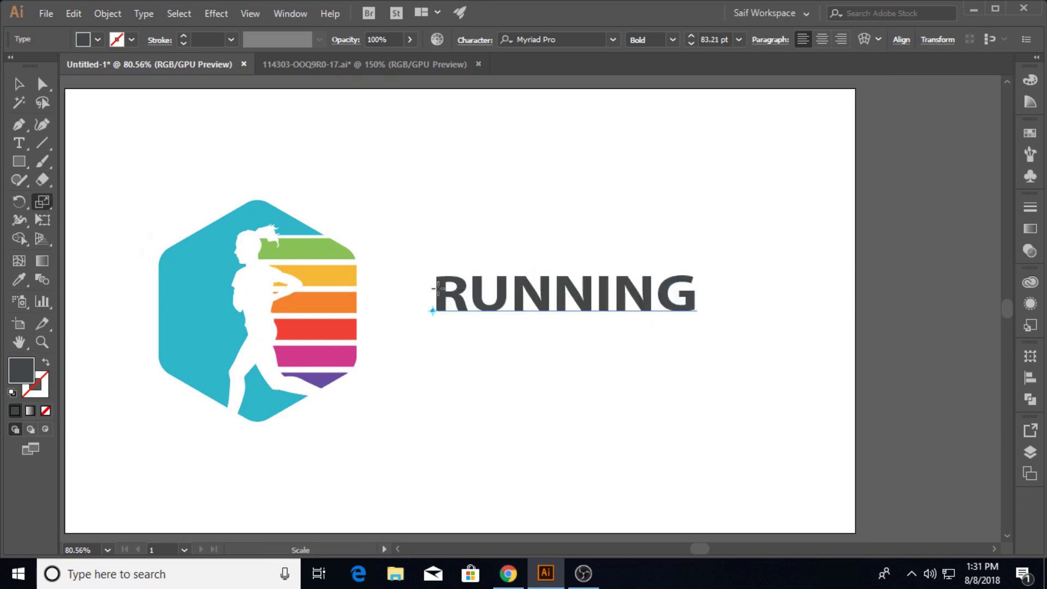
{"action": "left_click", "coordinate": [42, 83]}
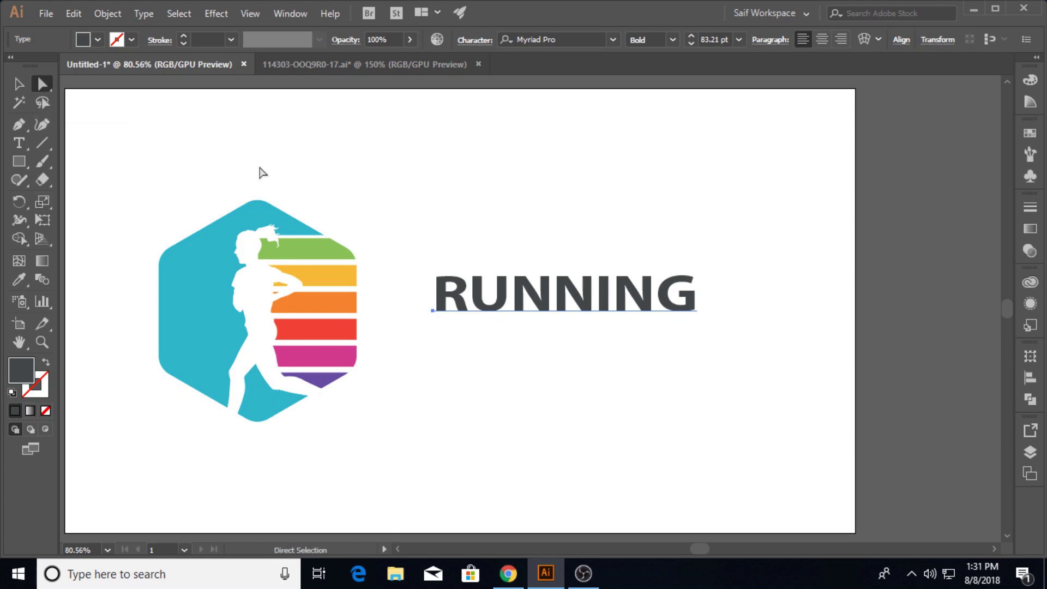
Add the text YOUR TAGLINE HERE below RUNNING in Myriad Pro Regular at 12 pt
{"action": "left_click", "coordinate": [20, 84]}
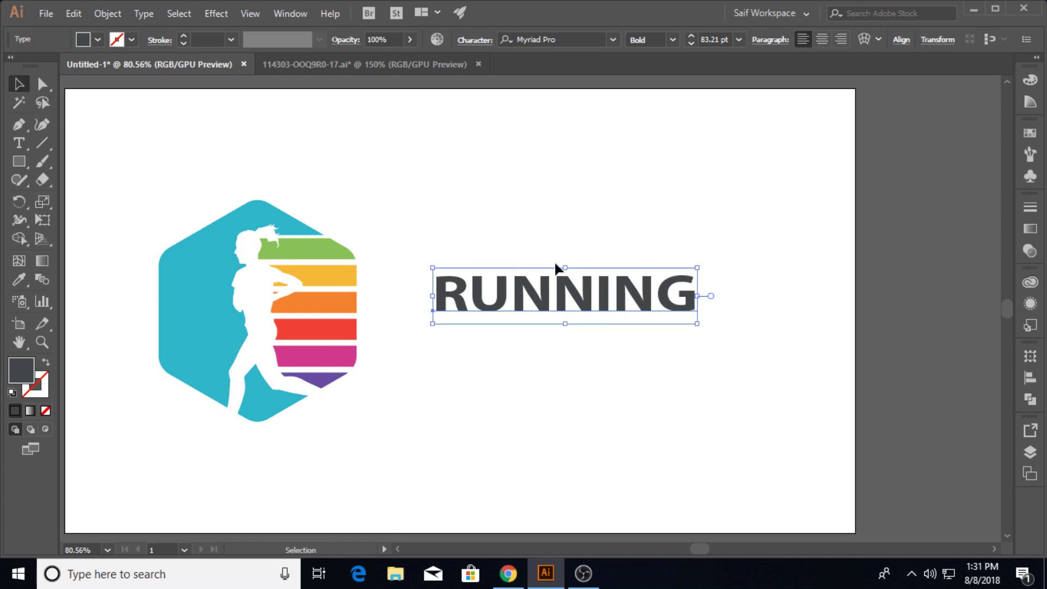
{"action": "key", "text": "a"}
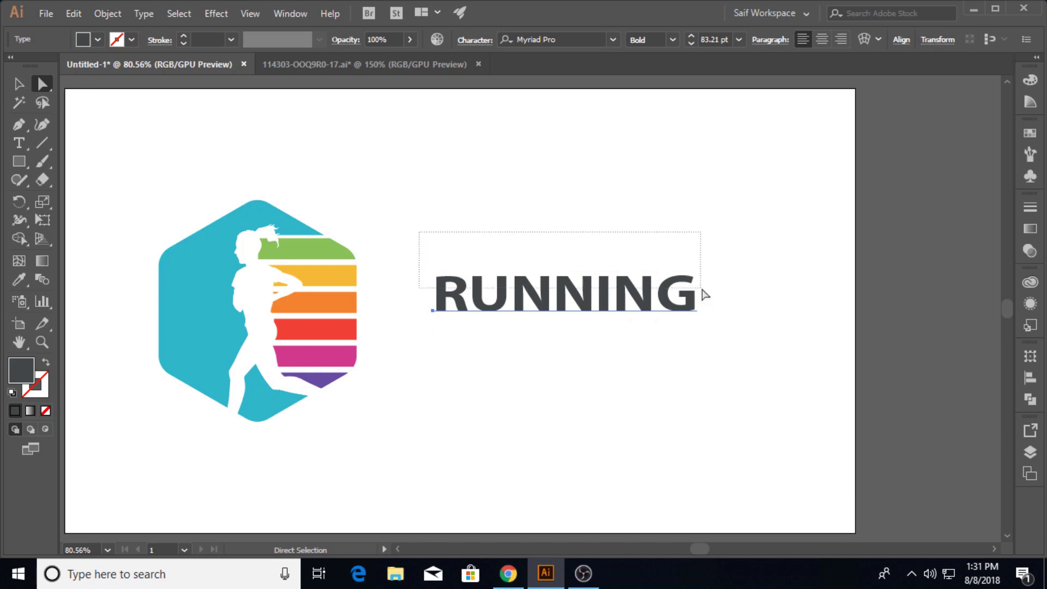
{"action": "left_click", "coordinate": [19, 143]}
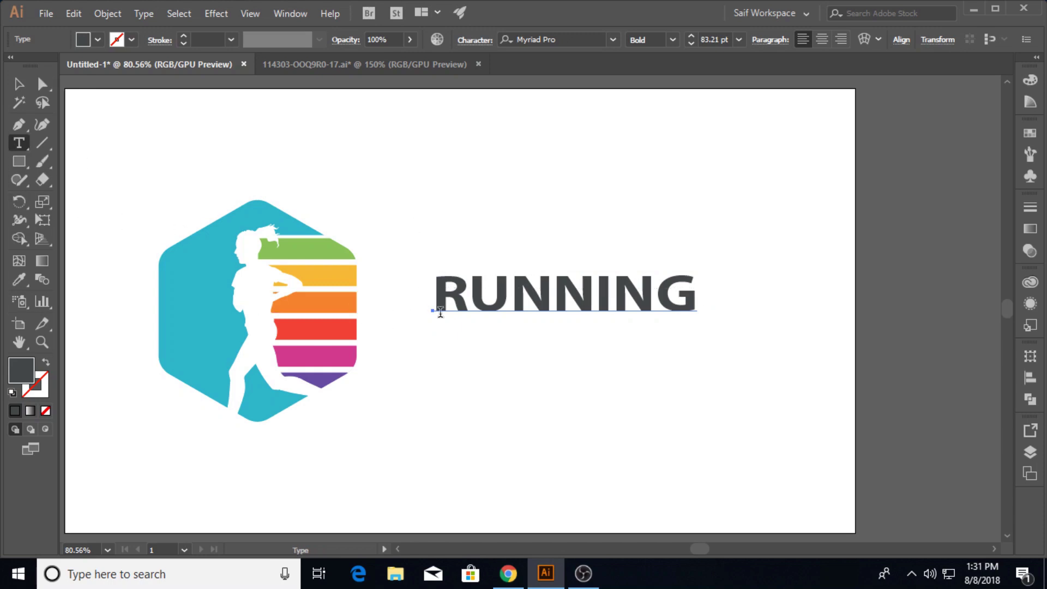
{"action": "left_click", "coordinate": [510, 325]}
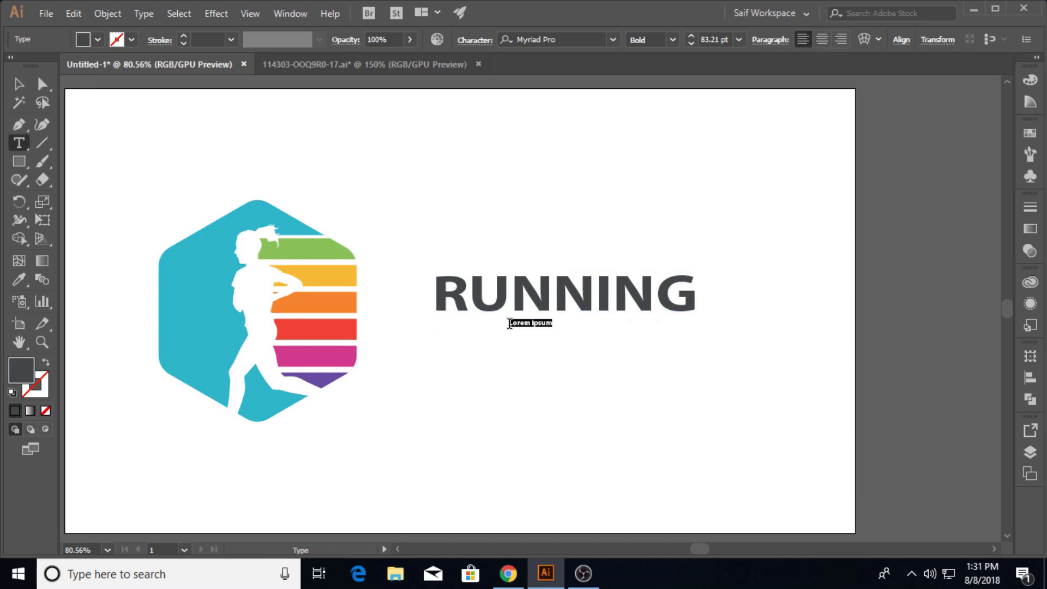
{"action": "left_click", "coordinate": [679, 44]}
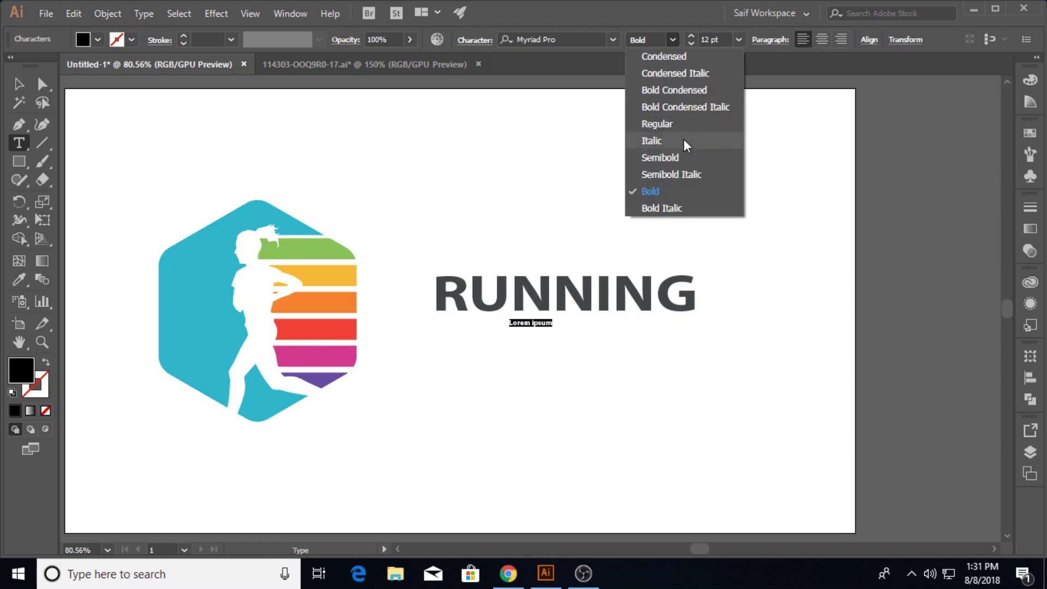
{"action": "left_click", "coordinate": [682, 124]}
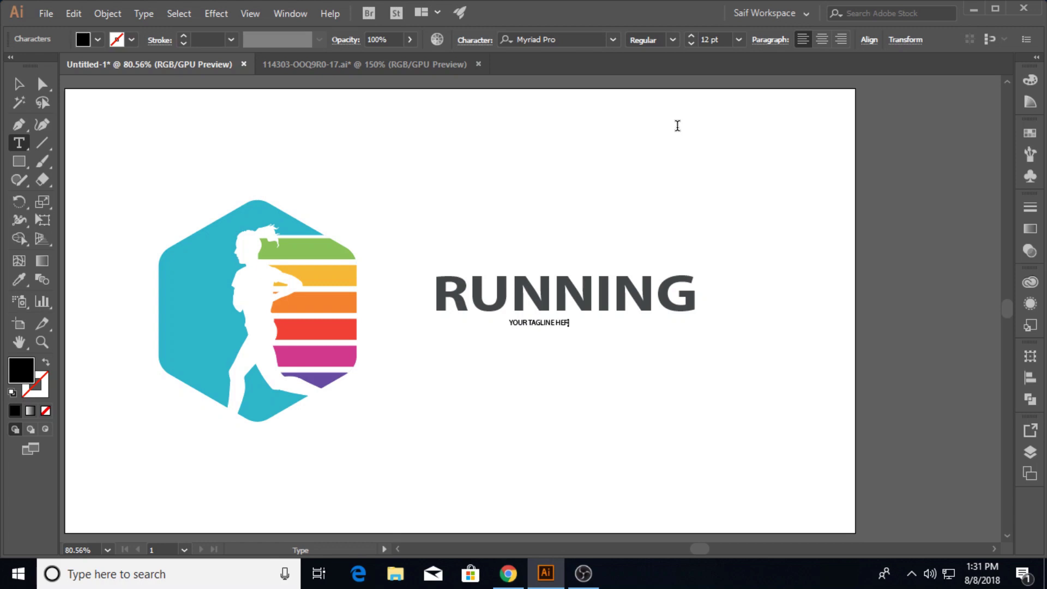
{"action": "key", "text": "Escape"}
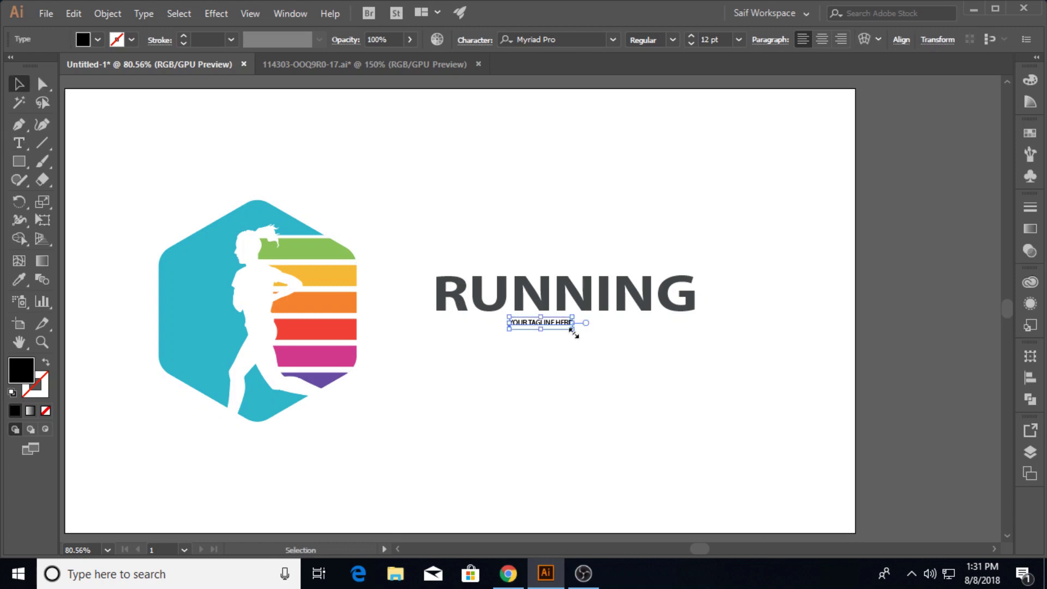
Enlarge the tagline text to about twice its width, keeping it beneath RUNNING
{"action": "mouse_move", "coordinate": [572, 328]}
{"action": "left_mouse_down"}
{"action": "mouse_move", "coordinate": [632, 350]}
{"action": "mouse_move", "coordinate": [585, 335]}
{"action": "left_mouse_up"}
{"action": "left_click", "coordinate": [613, 348]}
{"action": "left_click", "coordinate": [593, 331]}
{"action": "left_click_drag", "start_coordinate": [550, 257], "coordinate": [694, 425]}
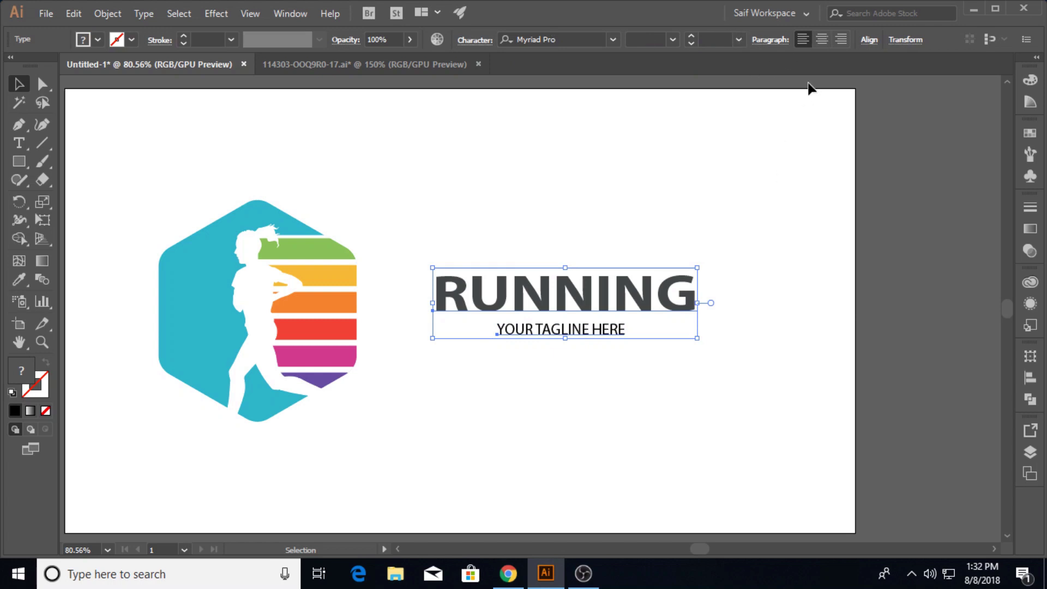
{"action": "left_click", "coordinate": [823, 41]}
{"action": "left_click", "coordinate": [803, 39]}
{"action": "left_click", "coordinate": [704, 205]}
Move the tagline slightly to the right so that it sits roughly centred beneath RUNNING
{"action": "left_click_drag", "start_coordinate": [578, 334], "coordinate": [612, 334]}
{"action": "key", "text": "ctrl+shift+c"}
{"action": "left_click_drag", "start_coordinate": [612, 334], "coordinate": [606, 332]}
{"action": "left_click", "coordinate": [621, 379]}
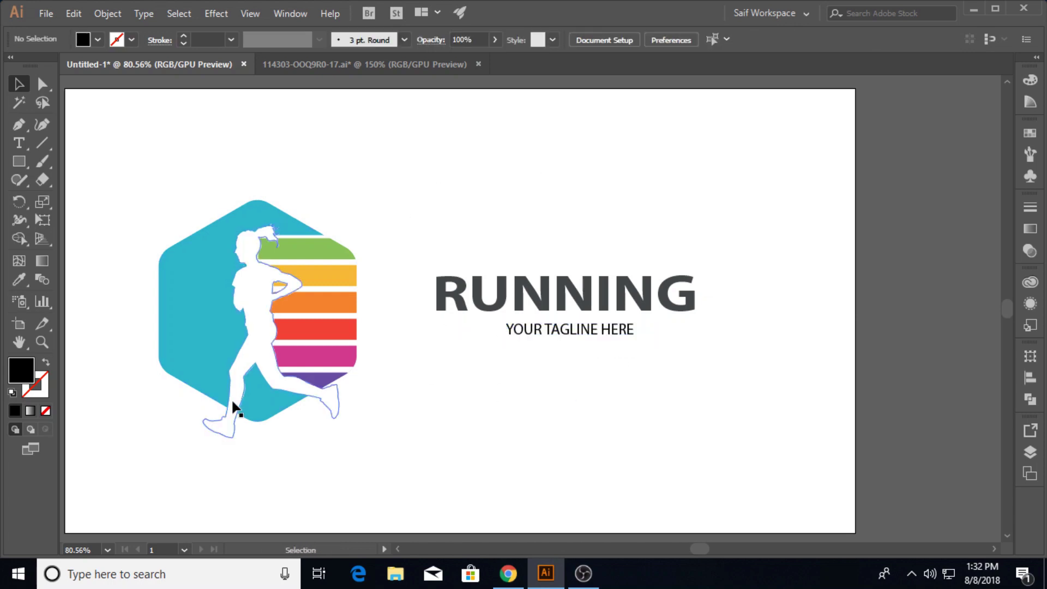
{"action": "left_click", "coordinate": [43, 344]}
{"action": "scroll", "coordinate": [221, 338], "scroll_direction": "down", "scroll_amount": 4}
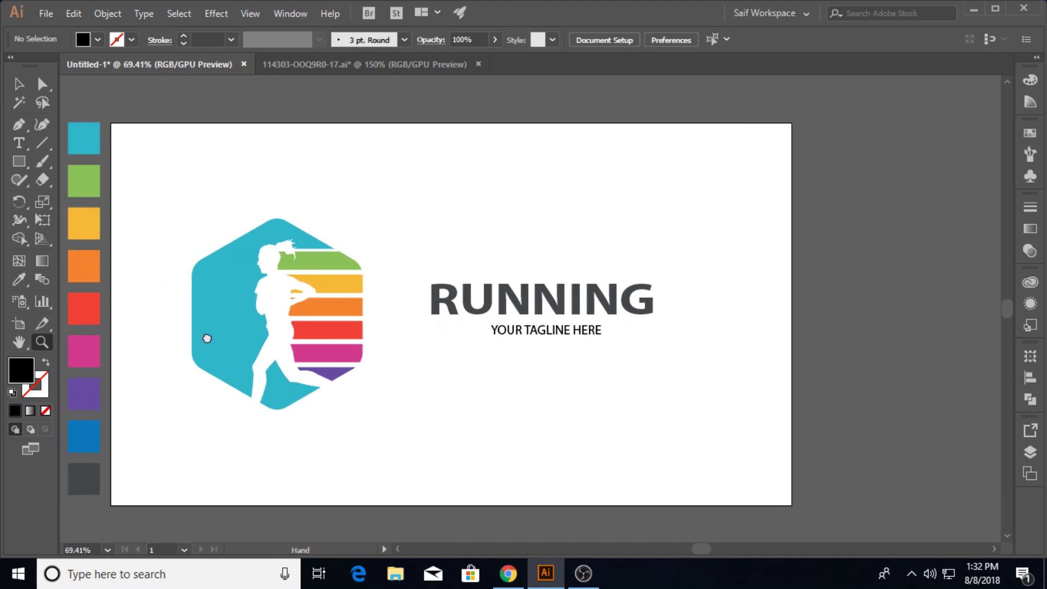
{"action": "scroll", "coordinate": [264, 332], "scroll_direction": "up", "scroll_amount": 2}
{"action": "left_click_drag", "start_coordinate": [314, 336], "coordinate": [287, 315]}
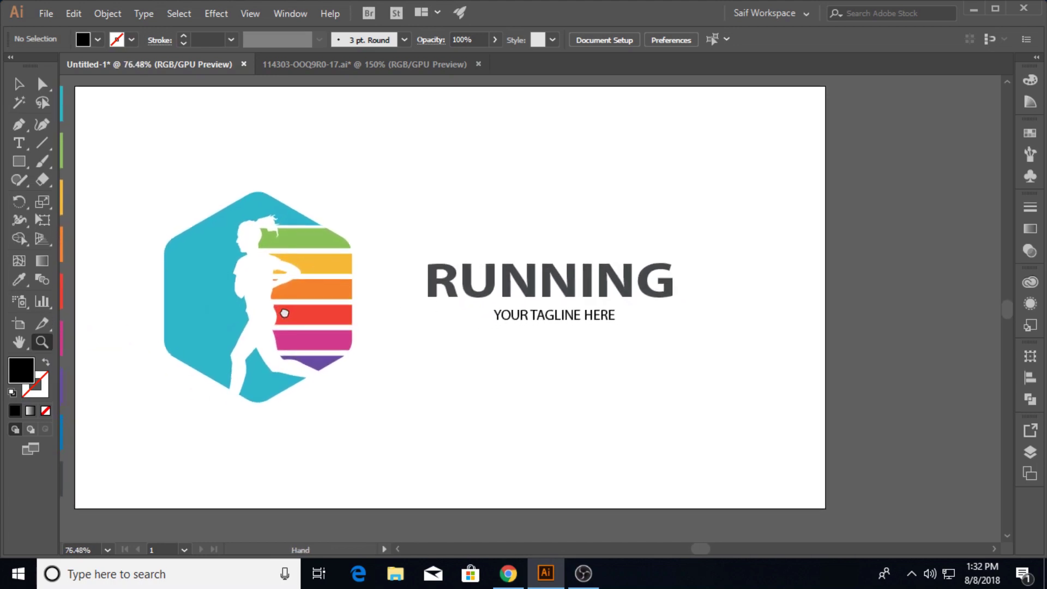